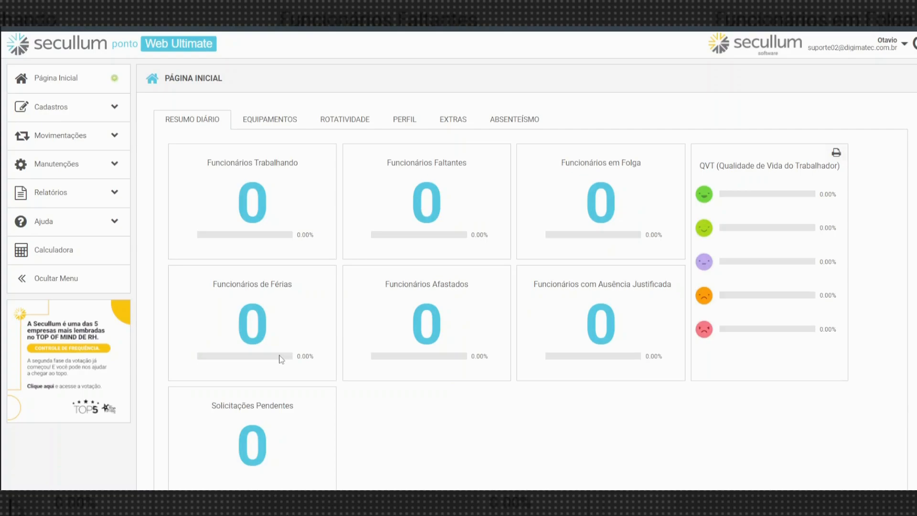
# Open the 'teste' record under Cadastros > Empresas and scroll through its registered details.
pyautogui.click(70, 109)
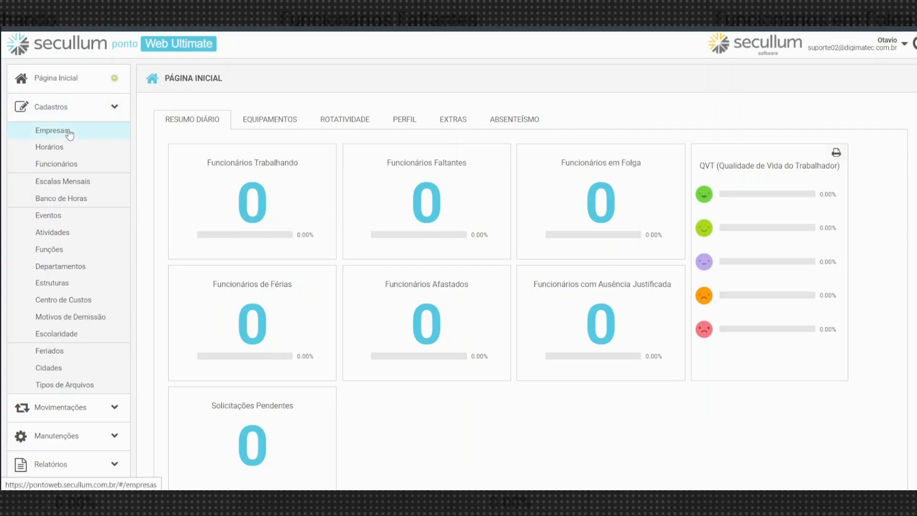
pyautogui.click(69, 132)
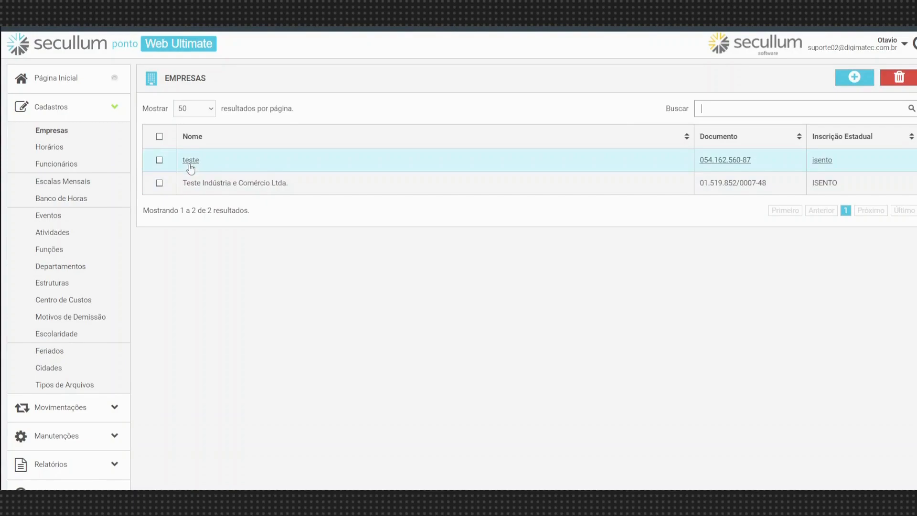
pyautogui.click(194, 162)
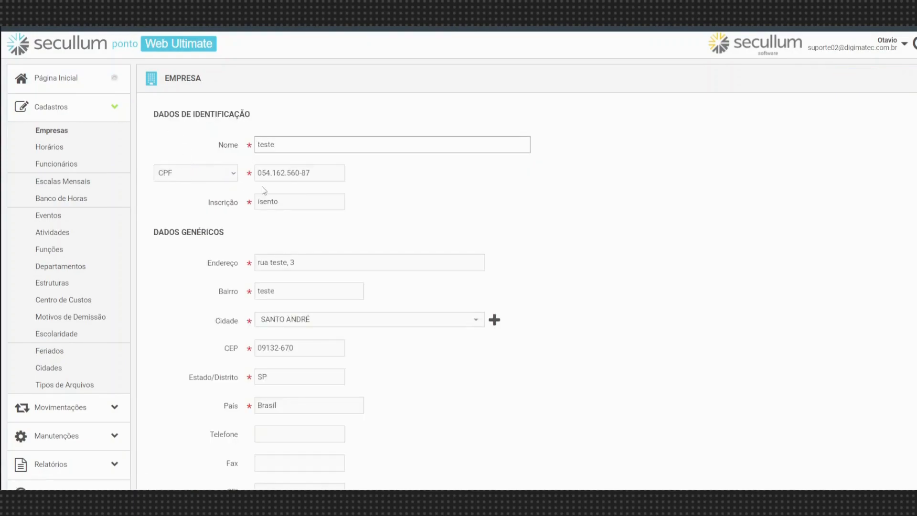
pyautogui.scroll(-2, 342, 344)
pyautogui.scroll(2, 337, 344)
pyautogui.scroll(-1, 258, 186)
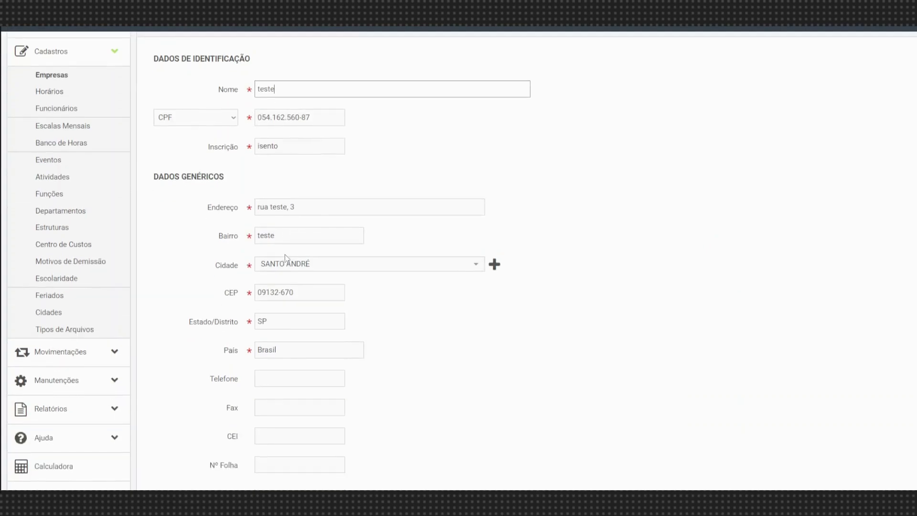
pyautogui.scroll(1, 284, 254)
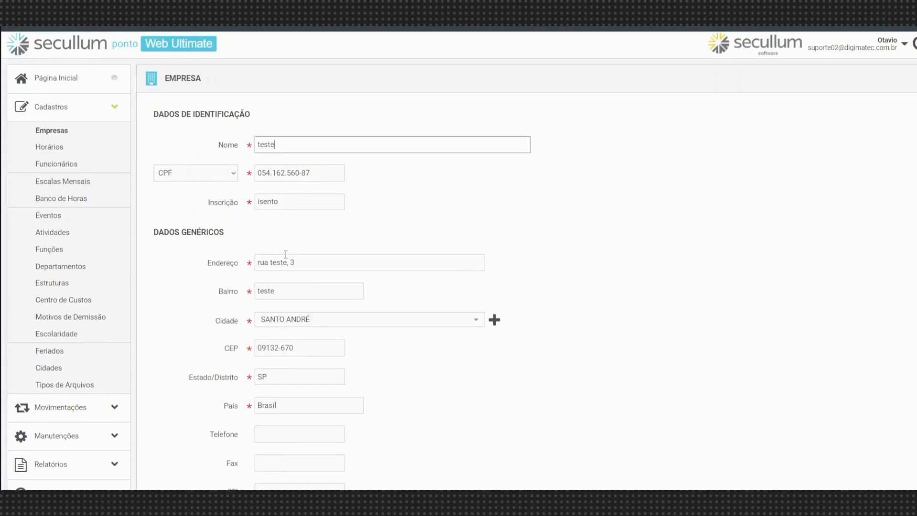
pyautogui.scroll(-5, 285, 254)
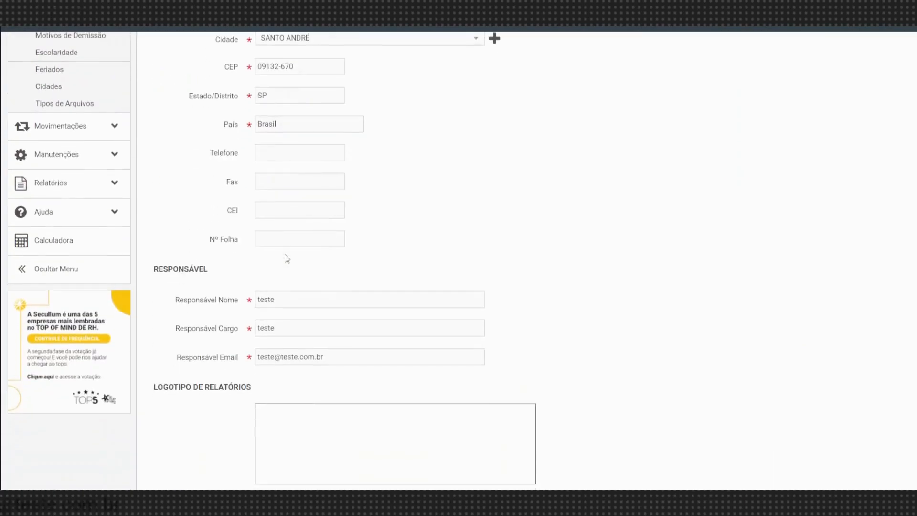
pyautogui.scroll(5, 283, 263)
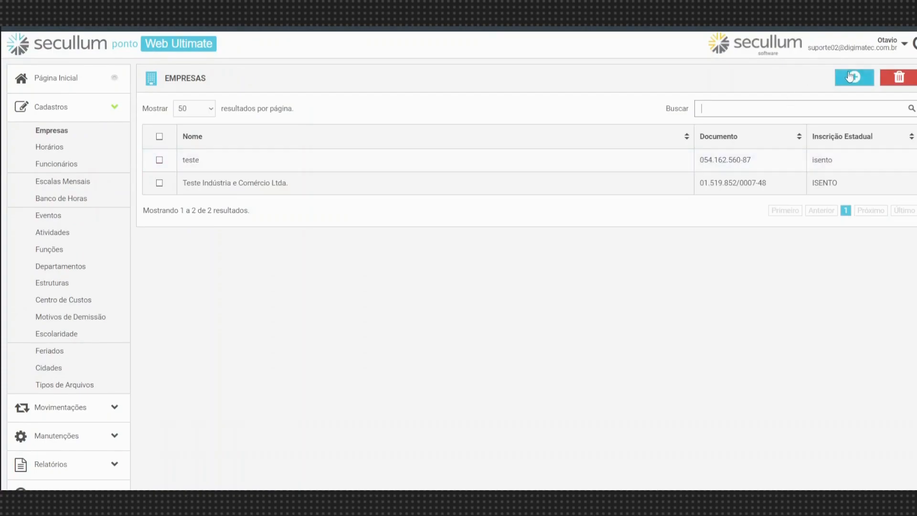
# Start a new company named 'teste' and paste in its CNPJ.
pyautogui.click(849, 76)
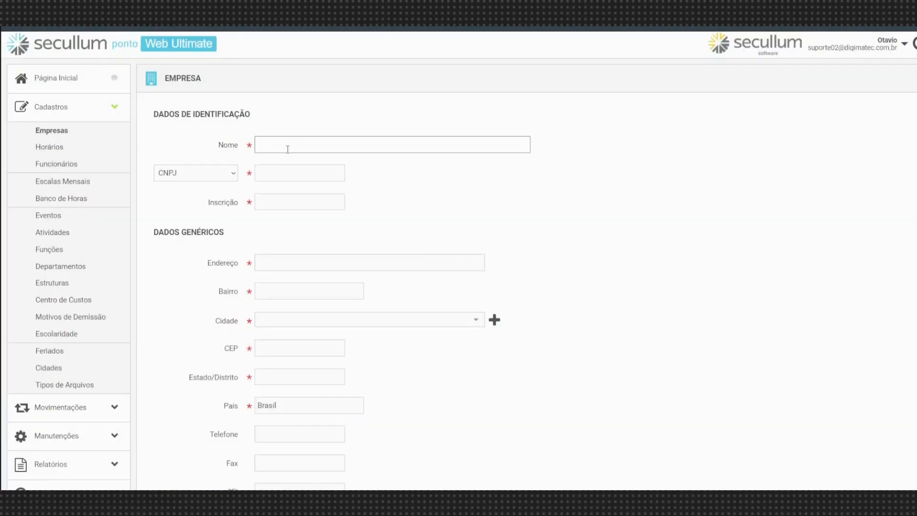
pyautogui.click(288, 148)
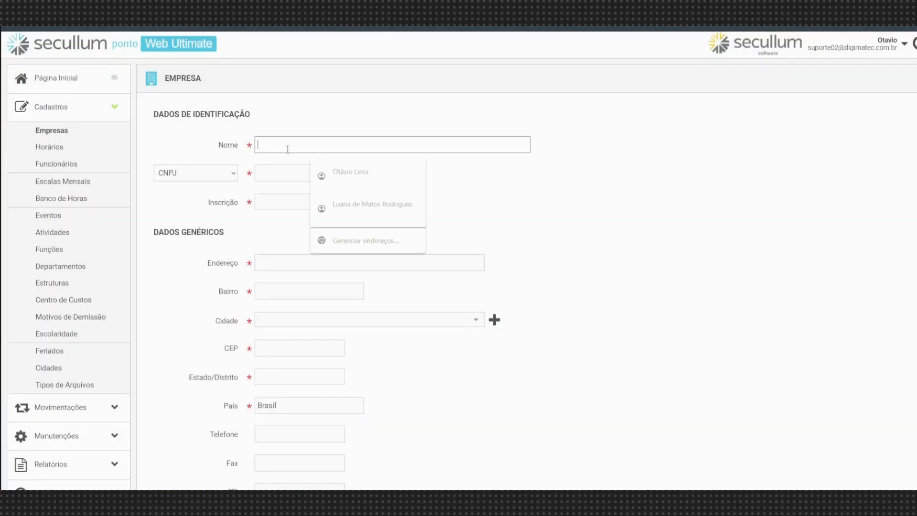
pyautogui.write('teste')
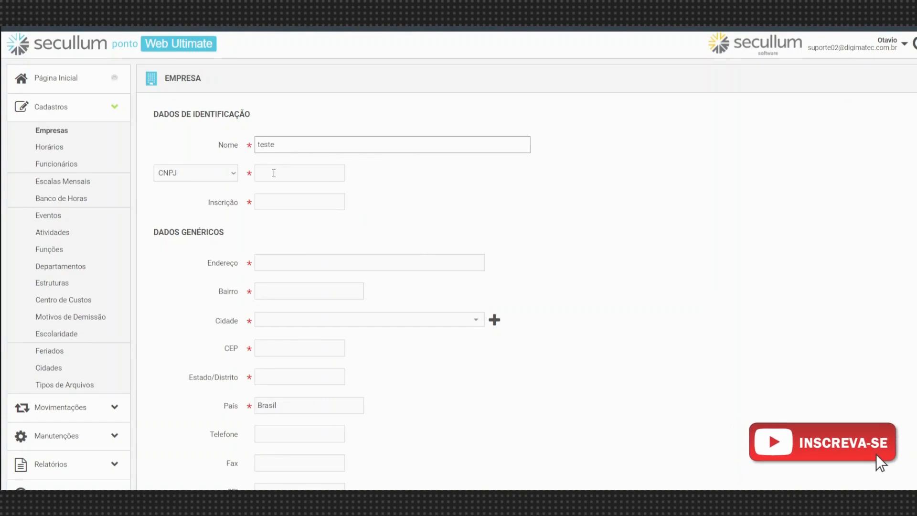
pyautogui.click(272, 172)
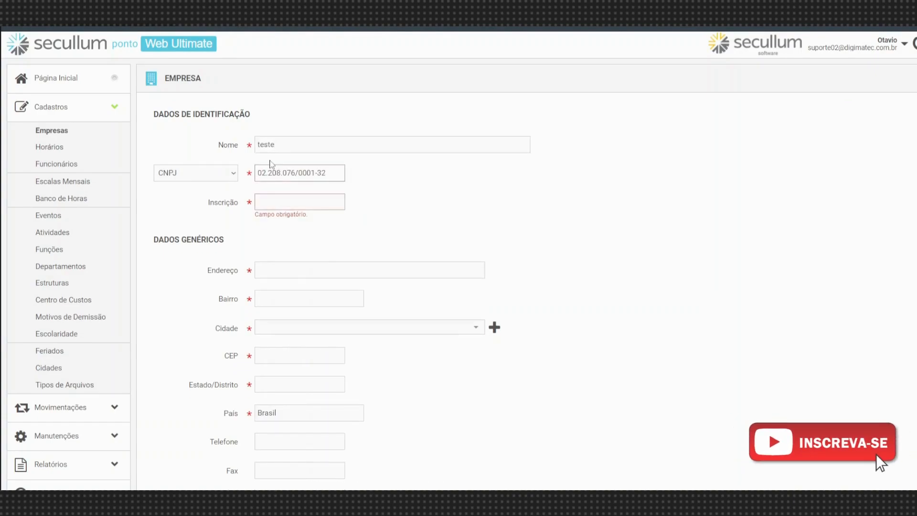
# Enter Inscrição 'isento', Endereço 'rua teste, 123' and Bairro 'teste'.
pyautogui.click(274, 206)
pyautogui.write('isento')
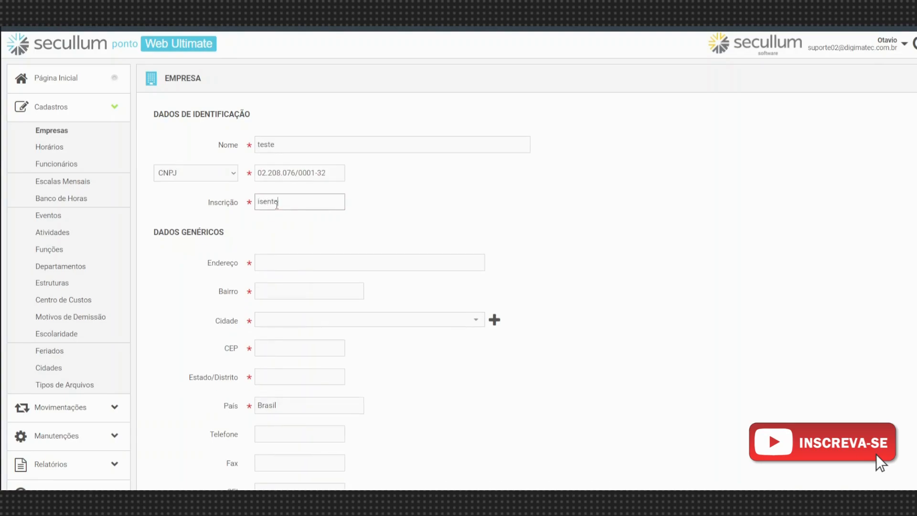
pyautogui.click(288, 268)
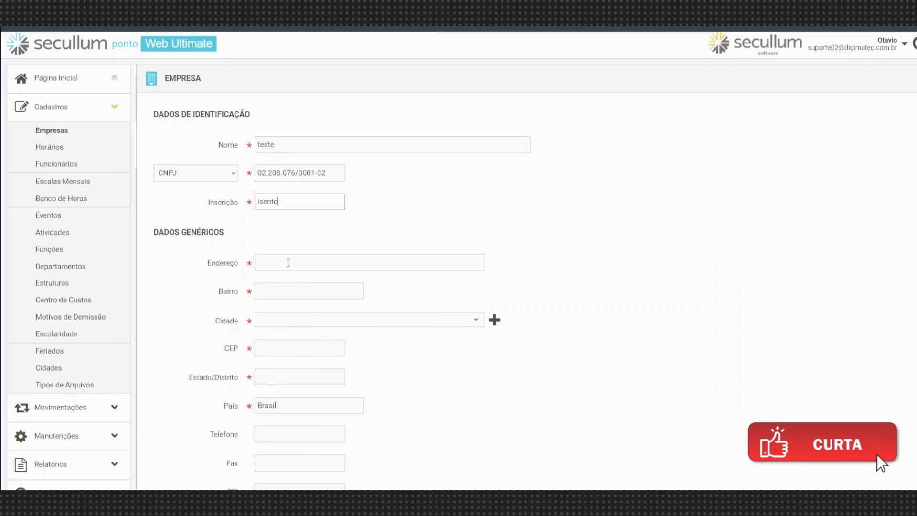
pyautogui.click(288, 262)
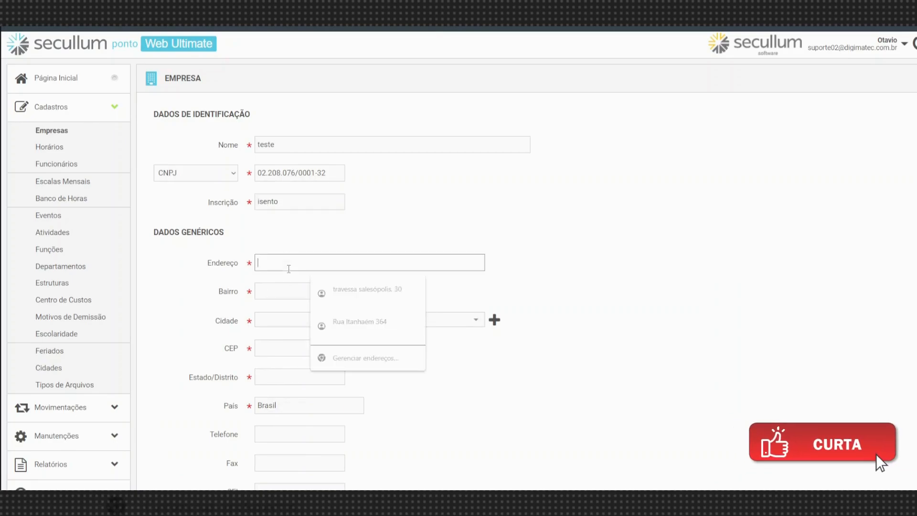
pyautogui.write('rua t')
pyautogui.click(291, 316)
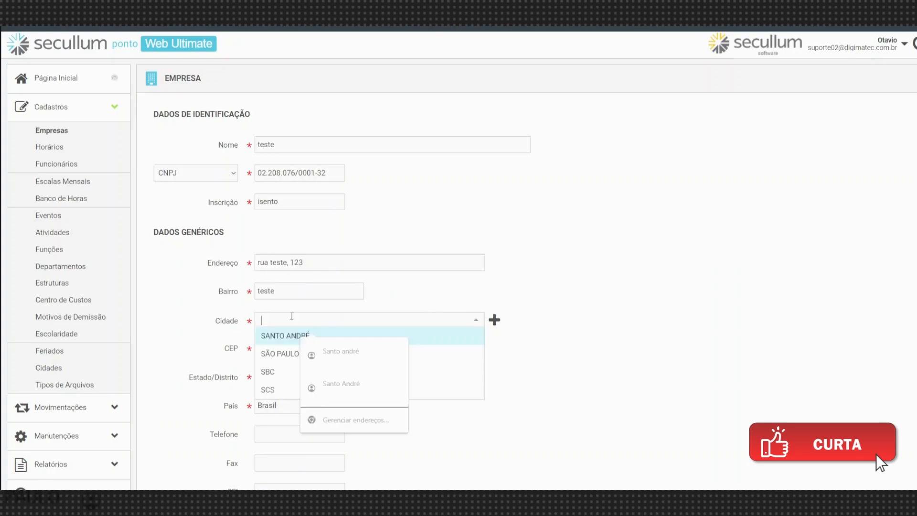
pyautogui.click(552, 273)
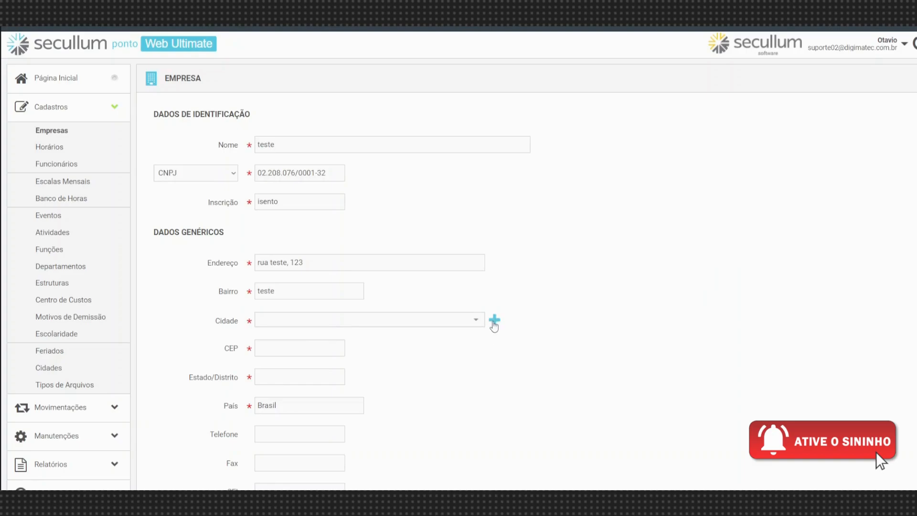
# Choose SANTO ANDRÉ as the city and autofill the saved CEP and state SP.
pyautogui.click(493, 321)
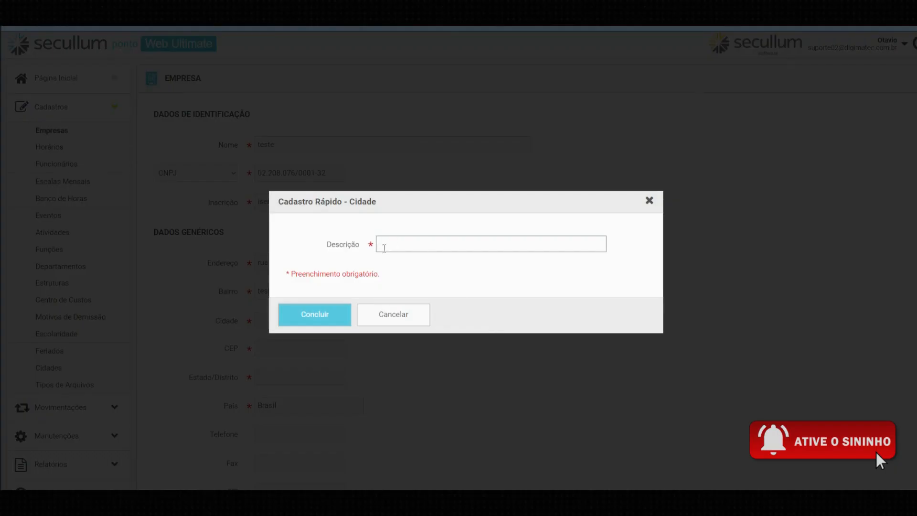
pyautogui.click(648, 201)
pyautogui.click(373, 318)
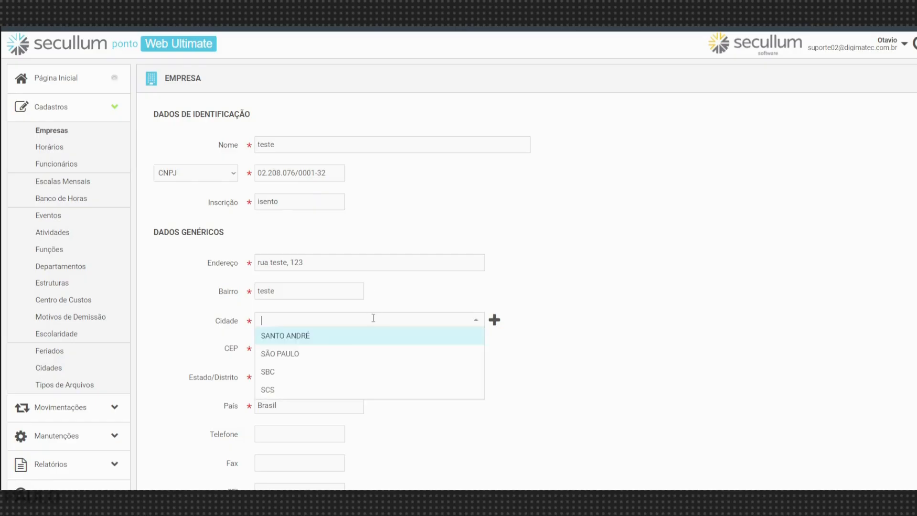
pyautogui.click(308, 344)
pyautogui.click(281, 349)
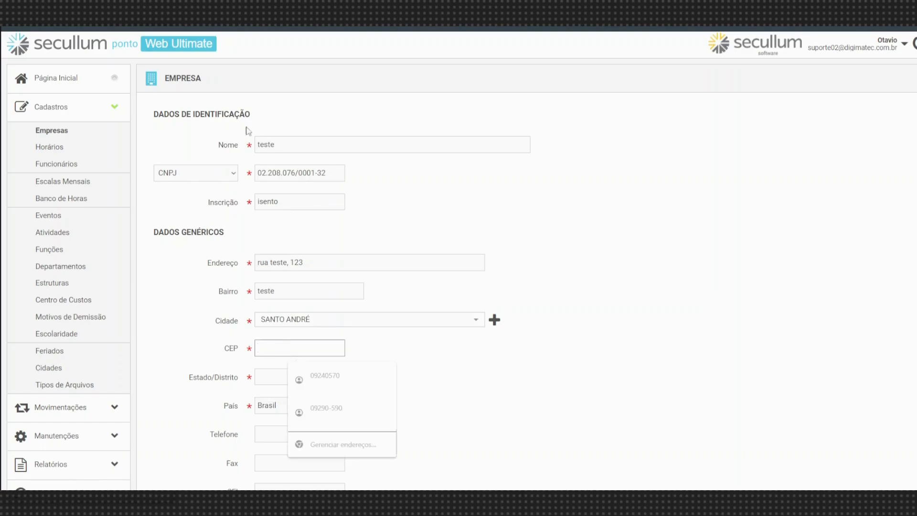
pyautogui.click(286, 377)
pyautogui.click(324, 411)
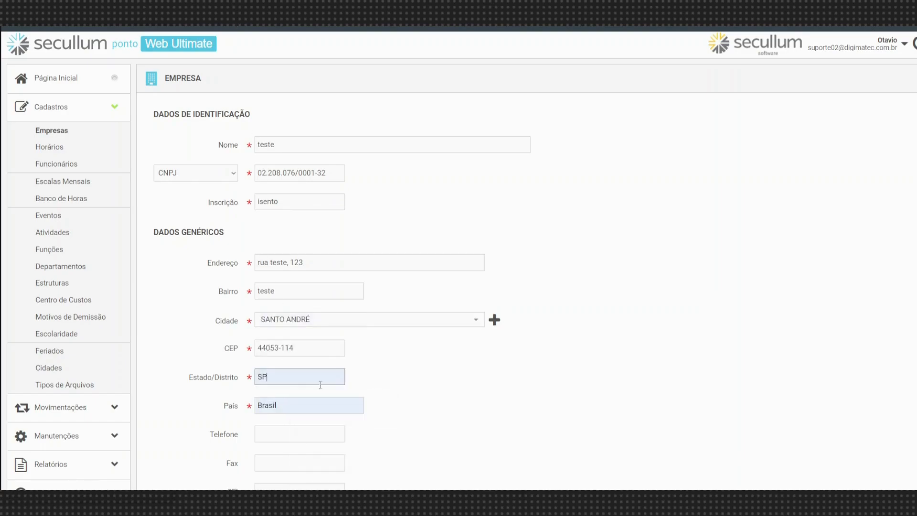
pyautogui.scroll(-1, 308, 349)
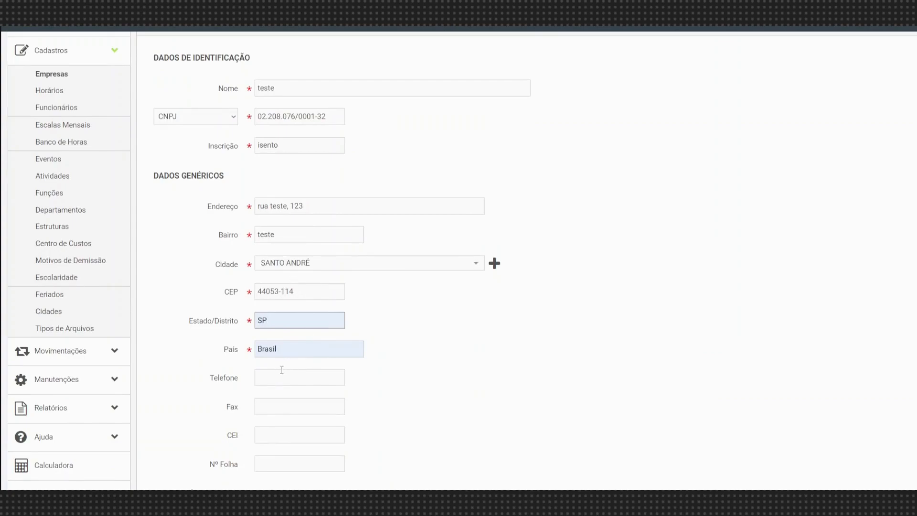
pyautogui.scroll(-3, 282, 369)
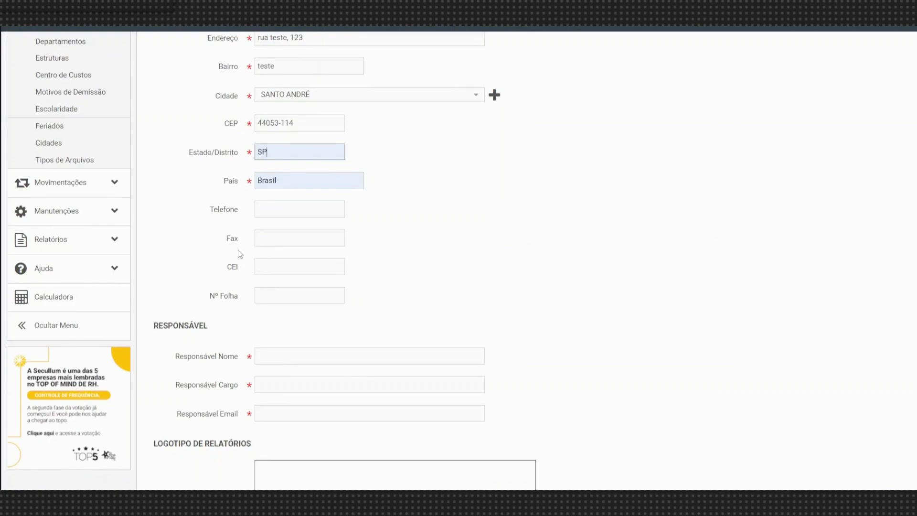
# Fill Responsável Nome and Cargo with 'responsável' and add a contact e-mail address.
pyautogui.click(268, 356)
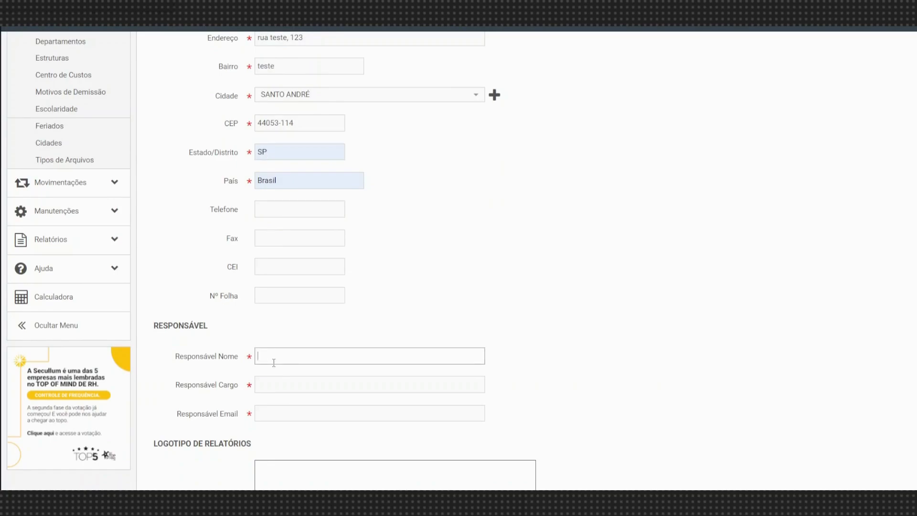
pyautogui.scroll(-1, 267, 366)
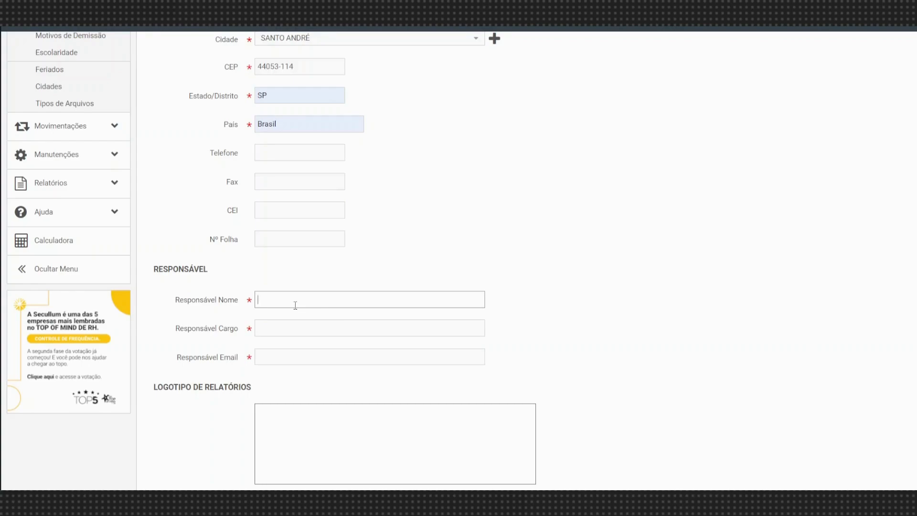
pyautogui.write('esponsável')
pyautogui.click(296, 333)
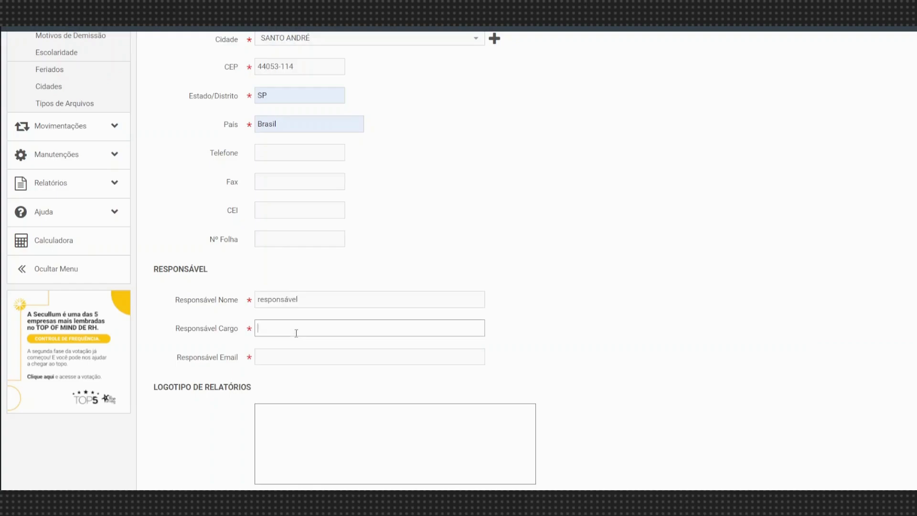
pyautogui.write('responsável')
pyautogui.click(302, 356)
pyautogui.write('teste@teste.com.br')
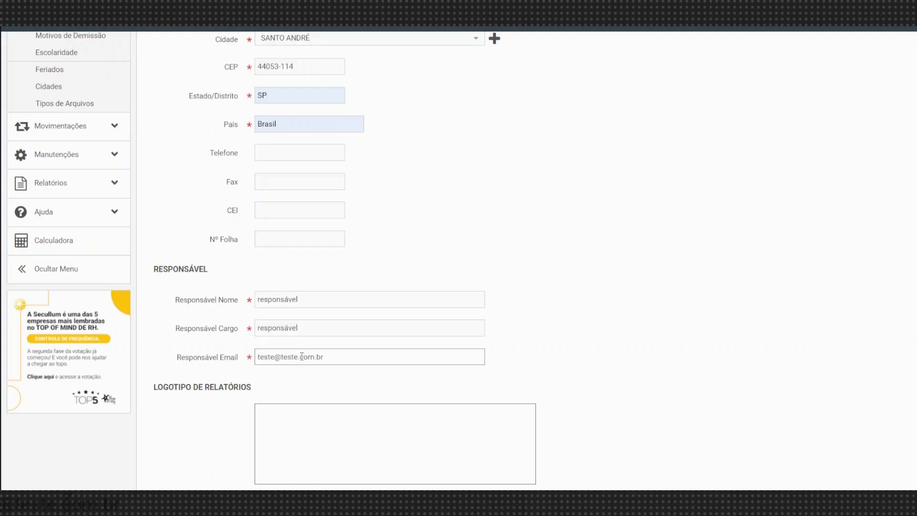
pyautogui.scroll(-5, 302, 356)
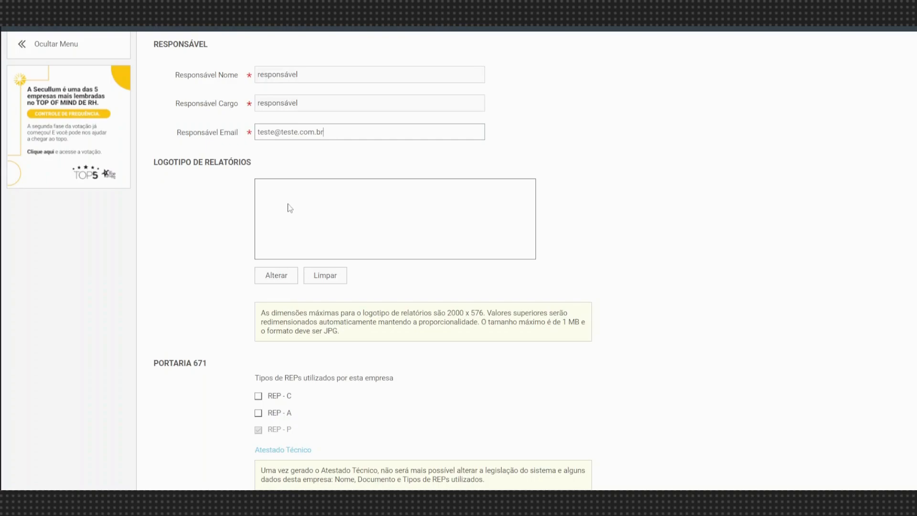
# Close the downloads pop-up and dismiss the logo file picker without choosing an image.
pyautogui.click(277, 277)
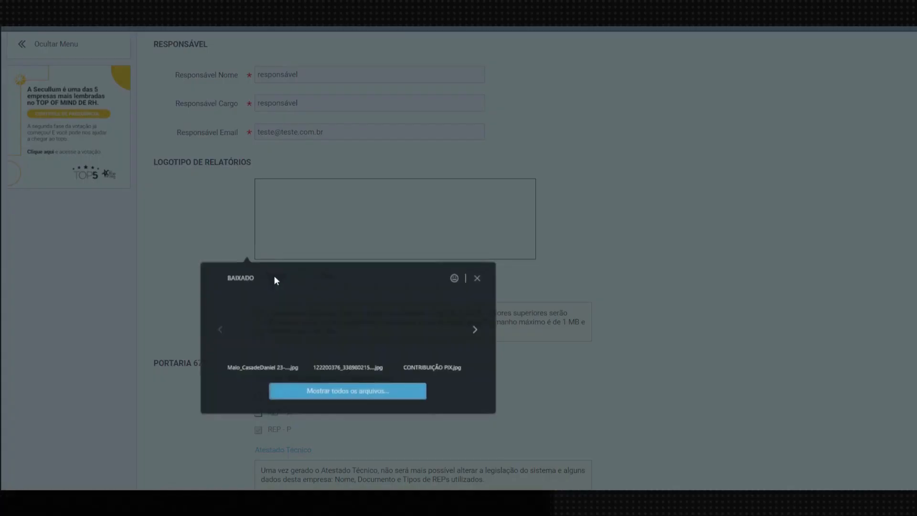
pyautogui.click(479, 278)
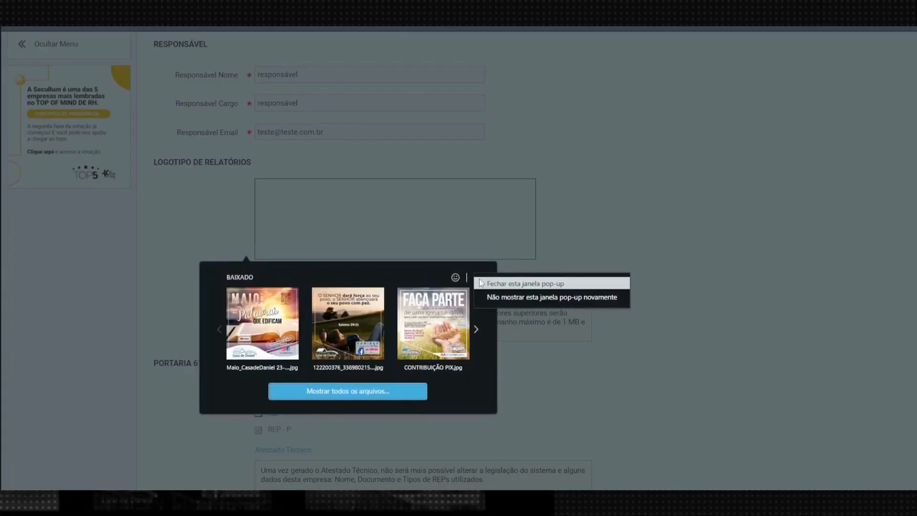
pyautogui.click(500, 286)
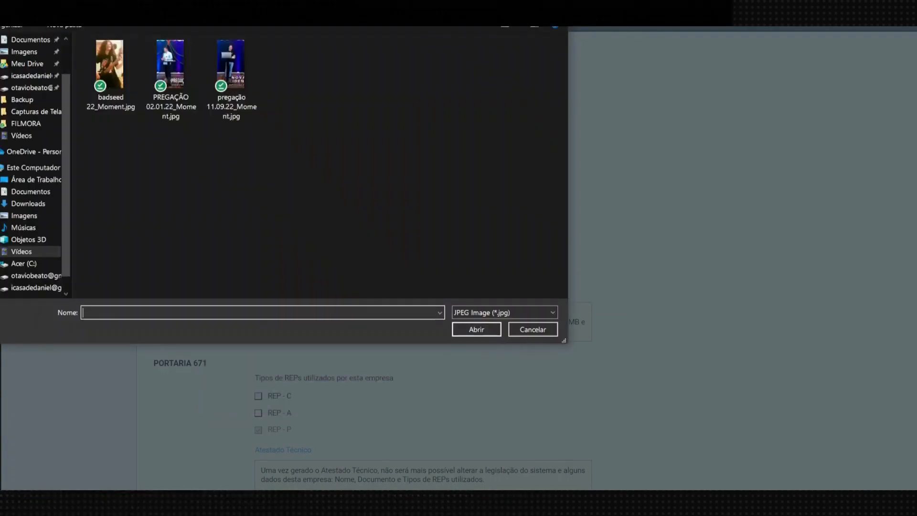
pyautogui.click(552, 28)
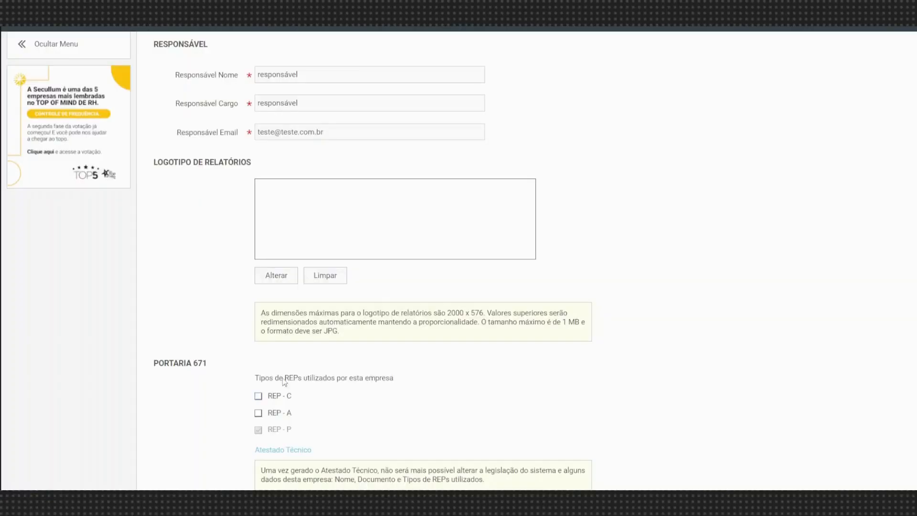
pyautogui.scroll(-2, 294, 339)
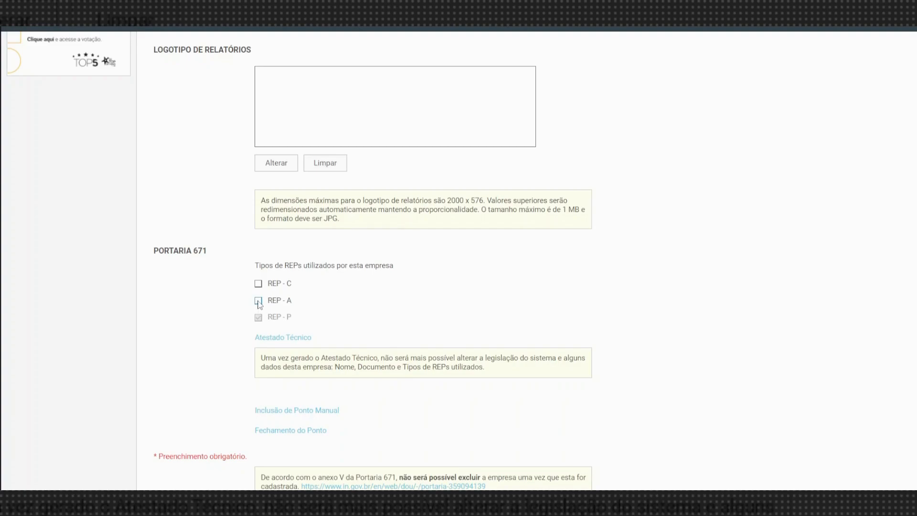
# Tick REP - C and REP - A under Portaria 671.
pyautogui.scroll(-2, 262, 392)
pyautogui.scroll(1, 274, 293)
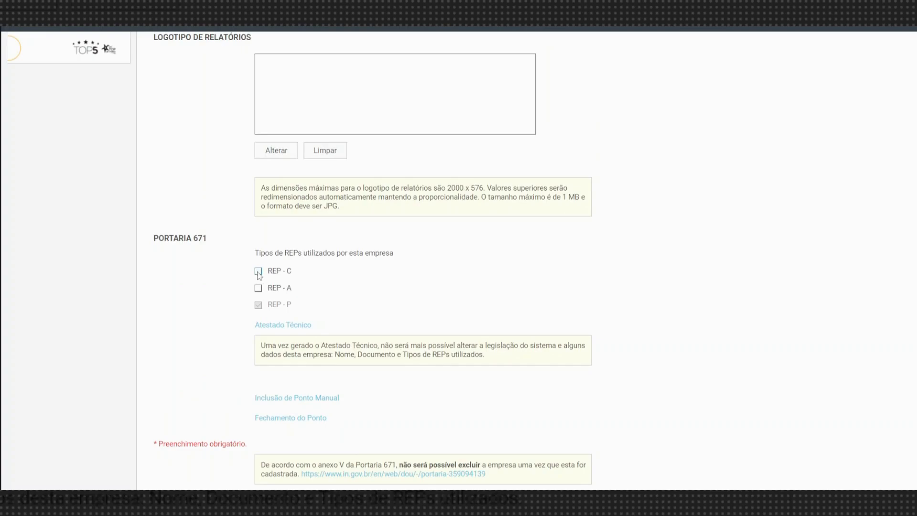
pyautogui.click(259, 272)
pyautogui.click(258, 289)
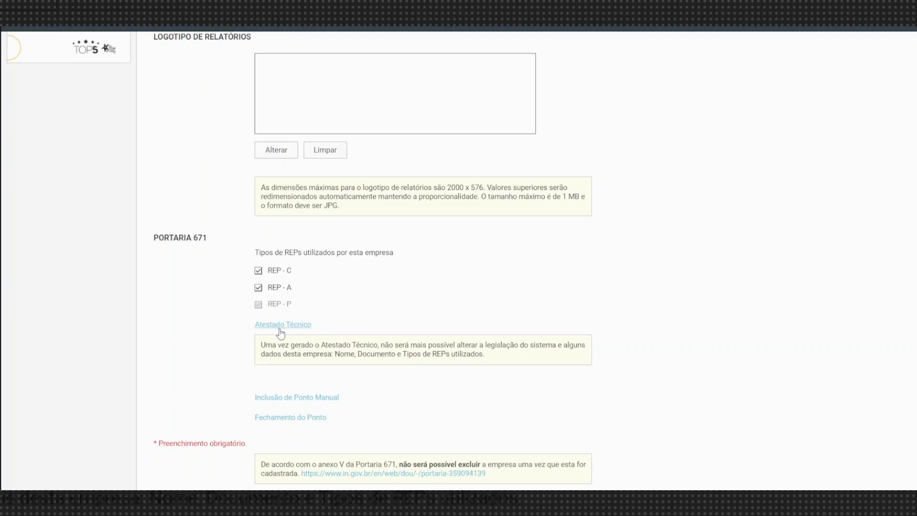
# Save the company, renaming it 'teste 2' to resolve the duplicate name.
pyautogui.scroll(-2, 281, 332)
pyautogui.click(272, 467)
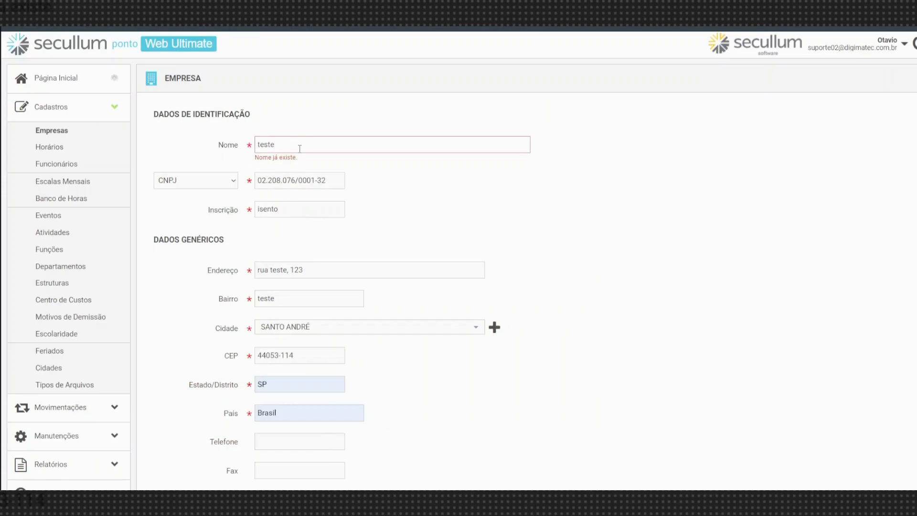
pyautogui.write('2')
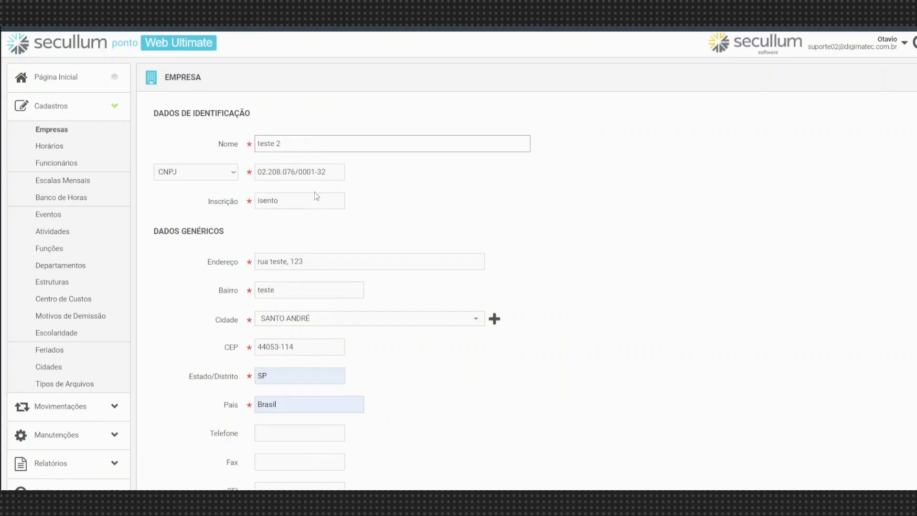
pyautogui.scroll(-12, 315, 205)
pyautogui.scroll(-3, 301, 406)
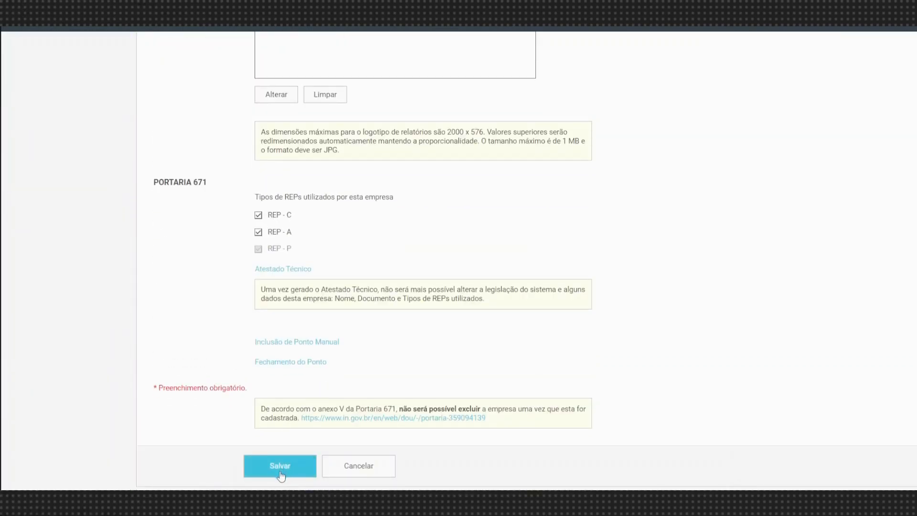
pyautogui.click(280, 471)
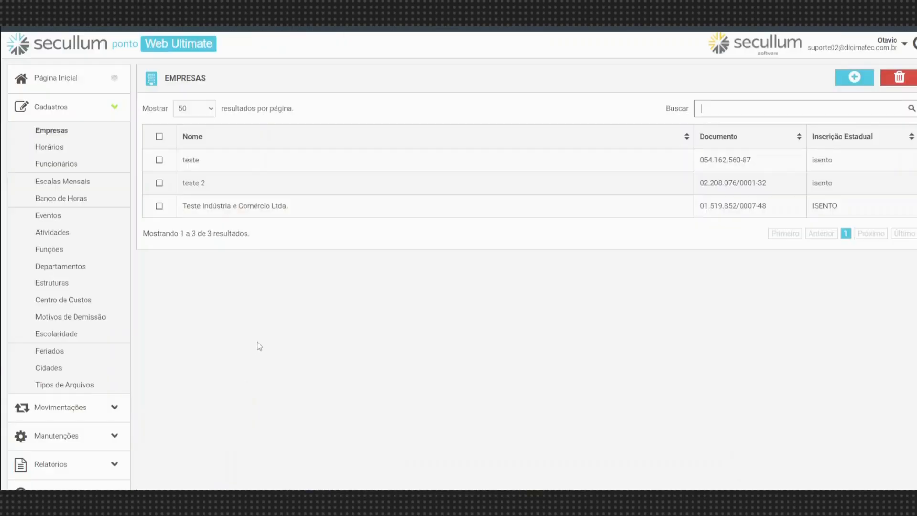
# Go to the Horários register and add a new schedule, number 2.
pyautogui.click(76, 148)
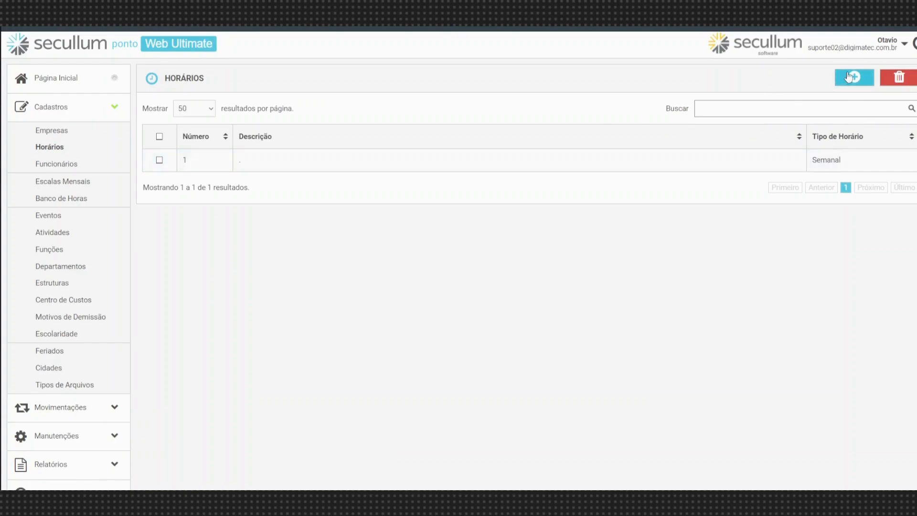
pyautogui.click(850, 77)
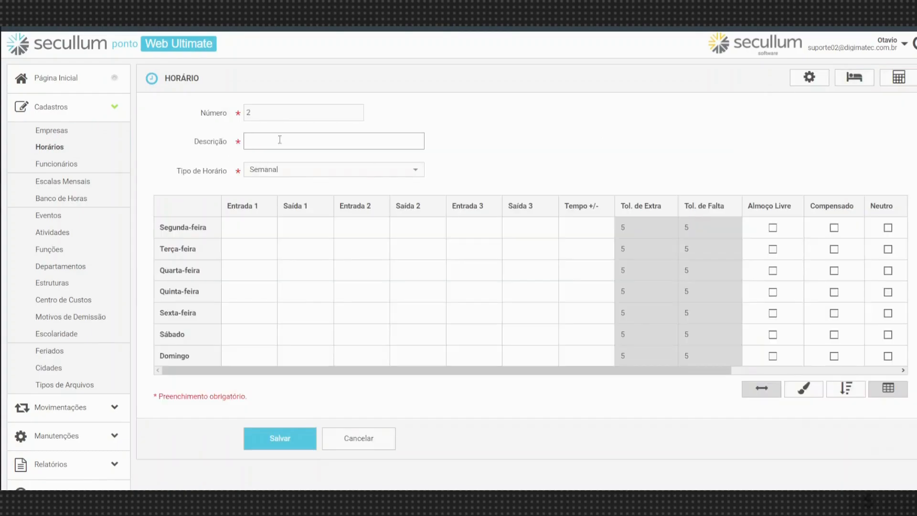
# Type '8h às 17h segunda à sexta' into the schedule's Descrição, correcting a typo.
pyautogui.click(267, 113)
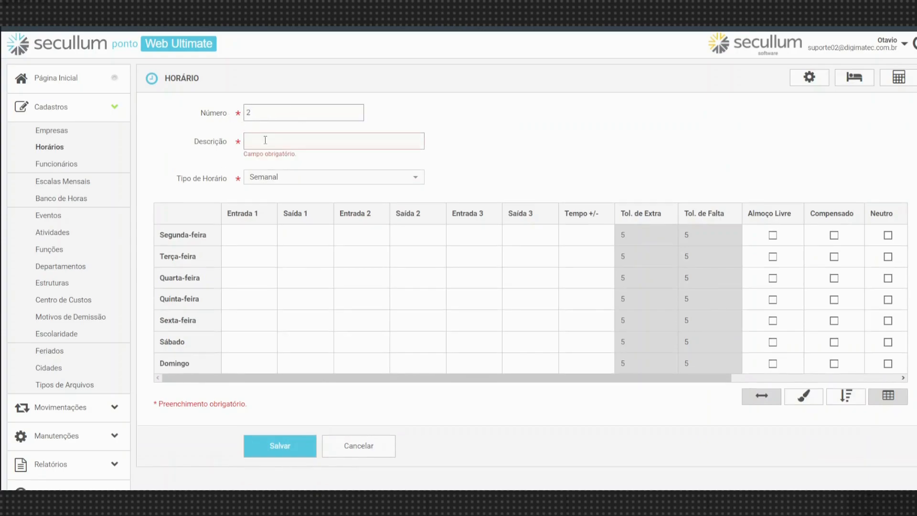
pyautogui.click(272, 138)
pyautogui.write('8h')
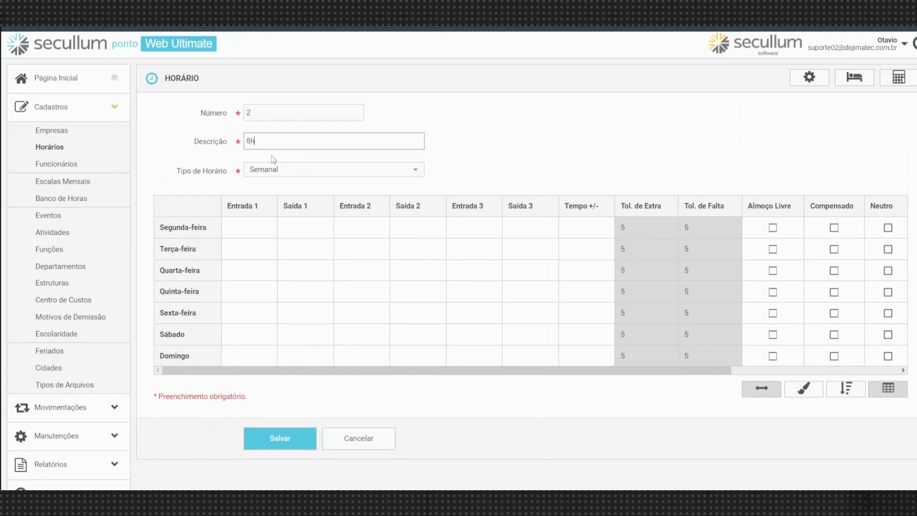
pyautogui.write(' às 17h segunda à sexta')
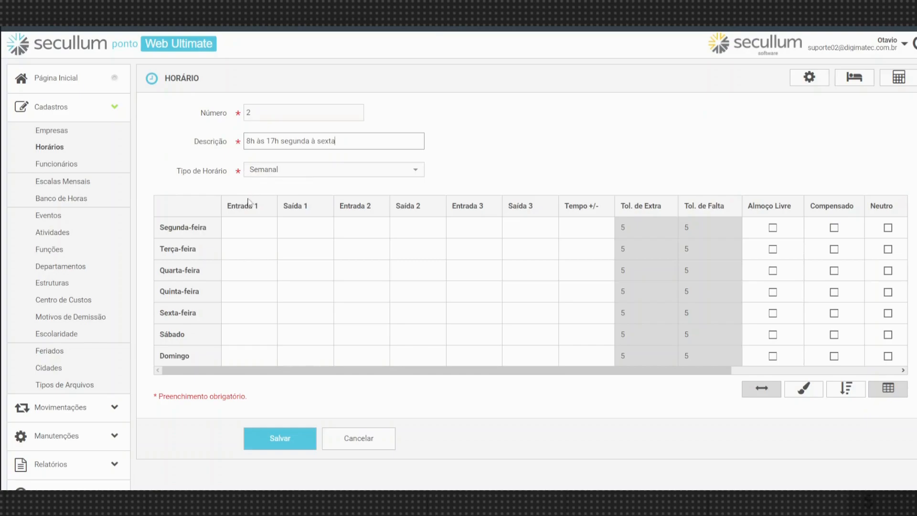
pyautogui.click(256, 226)
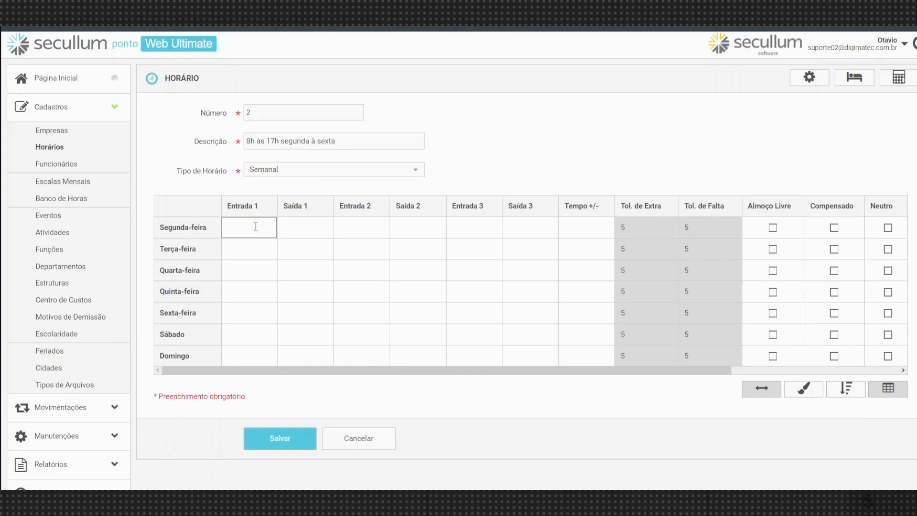
# Enter Monday's times 08:00, 12:00, 13:00 and 17:00 in Entrada/Saída 1 and 2.
pyautogui.write('08:00')
pyautogui.press('Tab')
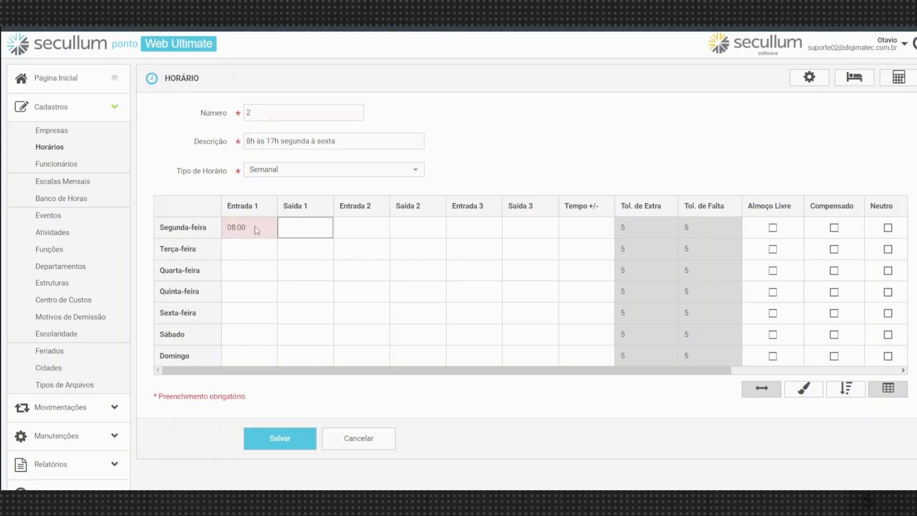
pyautogui.write('1200')
pyautogui.press('Tab')
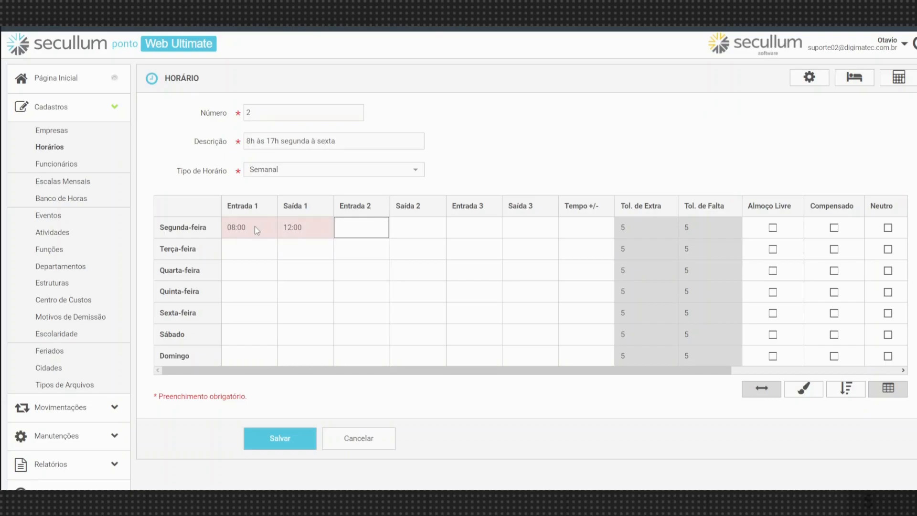
pyautogui.write('1300')
pyautogui.press('Tab')
pyautogui.write('17:00')
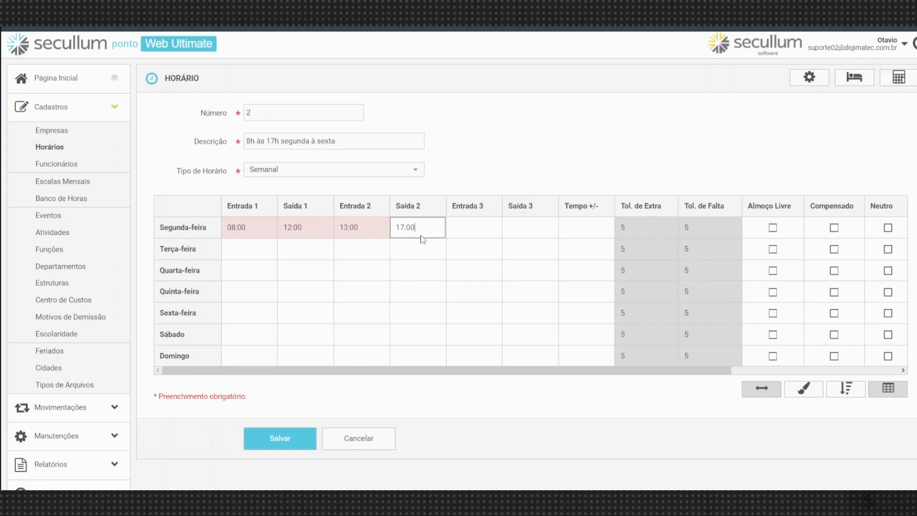
pyautogui.click(409, 254)
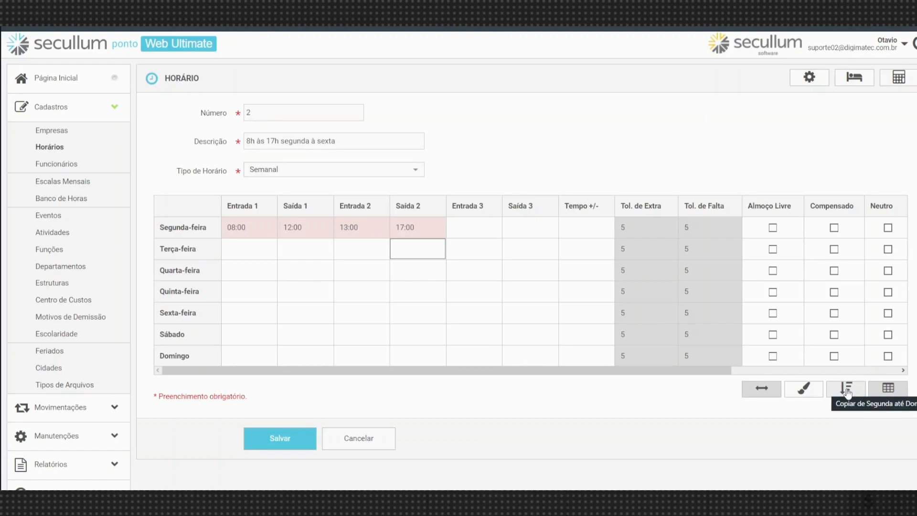
# Copy Monday's hours to the other days, then set Sábado and Domingo to Folga.
pyautogui.click(847, 392)
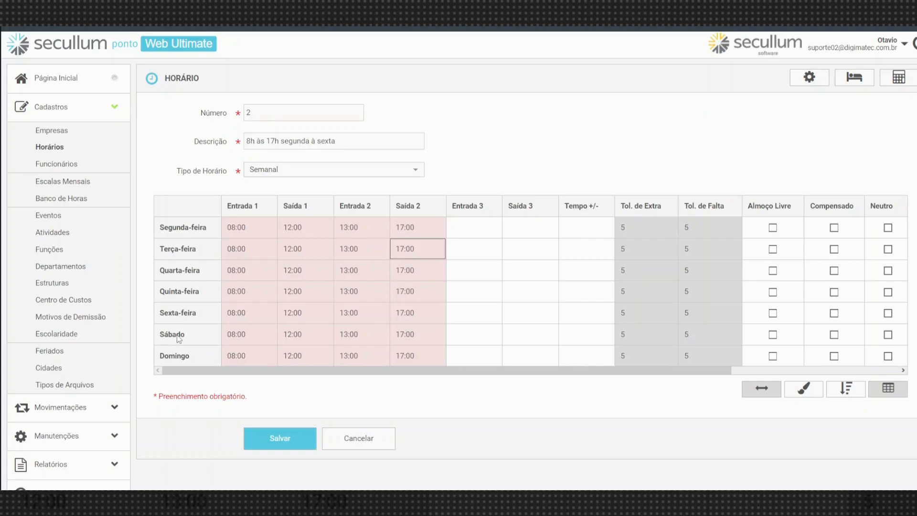
pyautogui.doubleClick(179, 338)
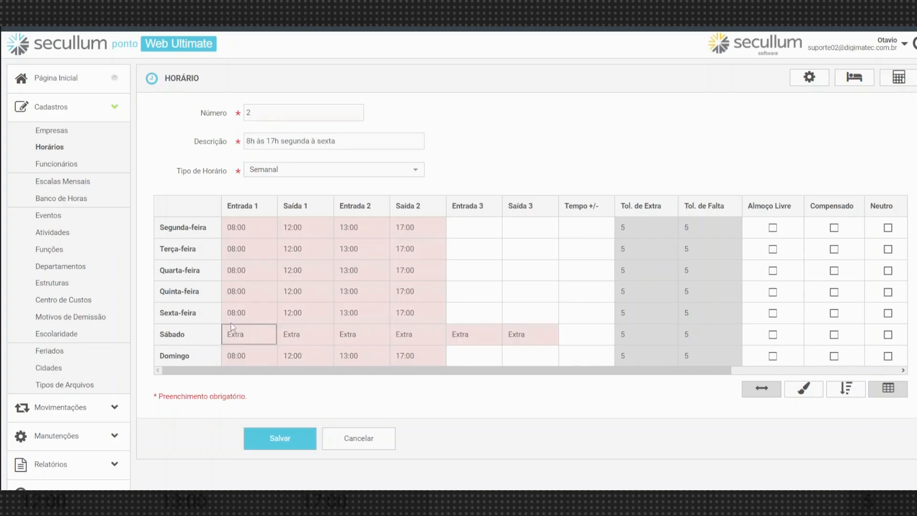
pyautogui.doubleClick(179, 337)
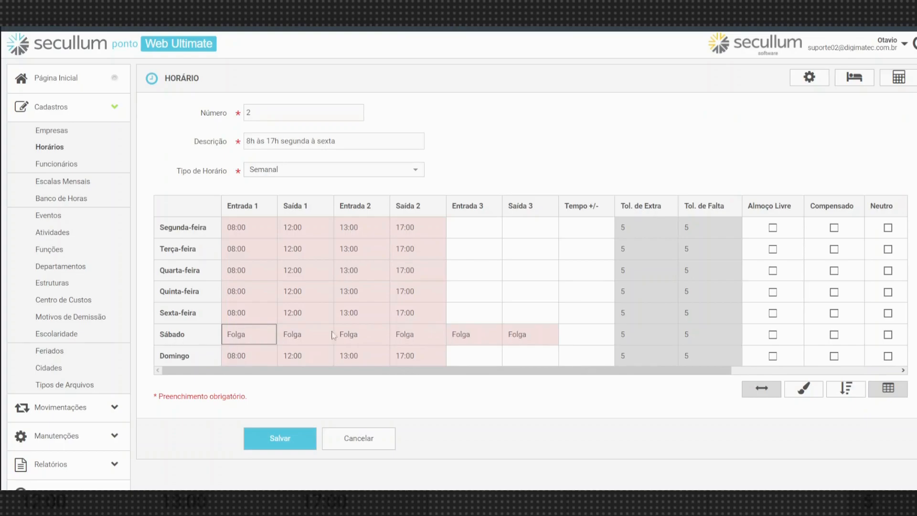
pyautogui.doubleClick(181, 358)
pyautogui.doubleClick(181, 359)
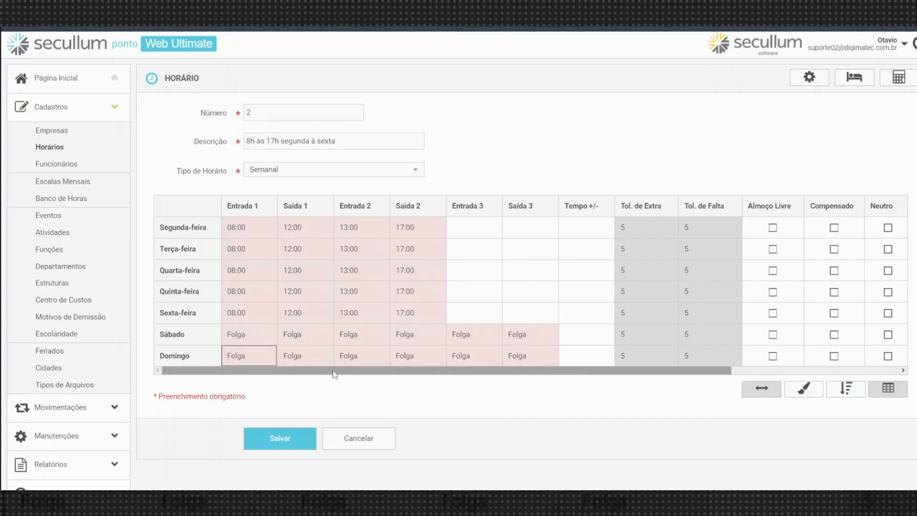
pyautogui.moveTo(332, 371); pyautogui.dragTo(505, 344)
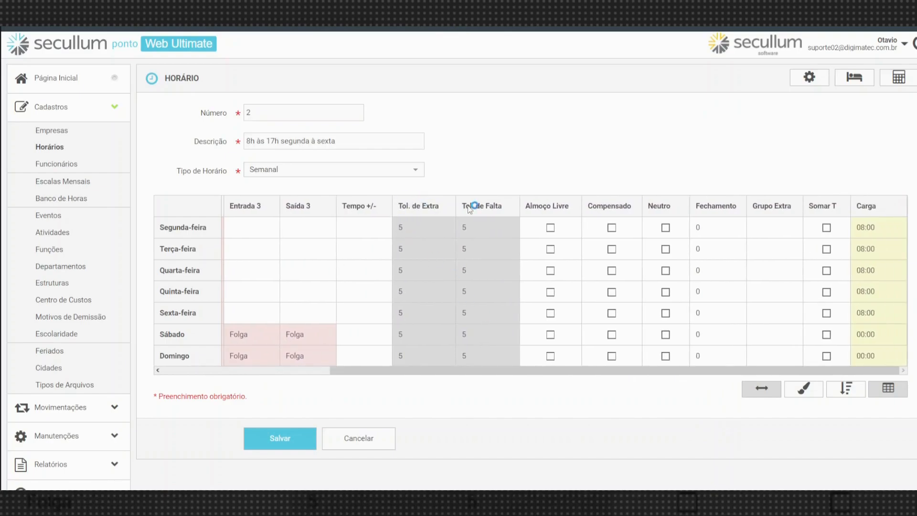
pyautogui.click(476, 234)
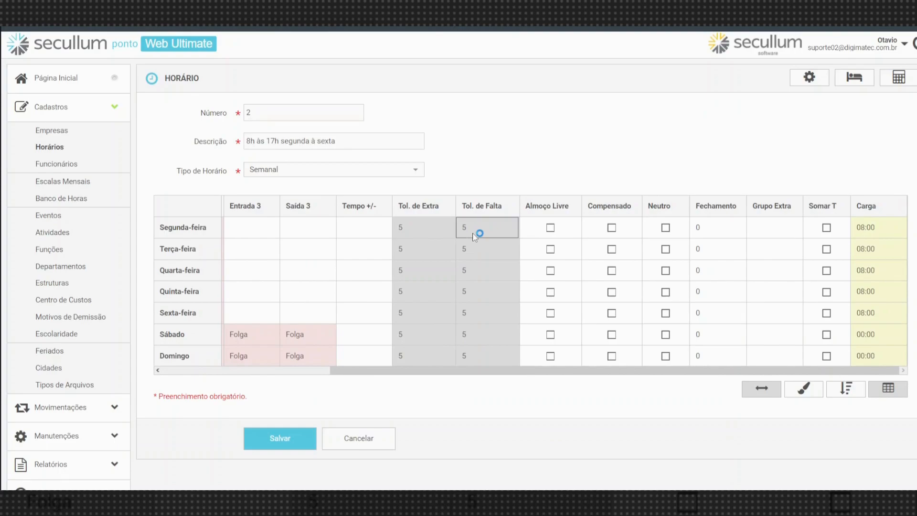
pyautogui.click(422, 230)
pyautogui.click(490, 233)
pyautogui.moveTo(514, 371); pyautogui.dragTo(332, 376)
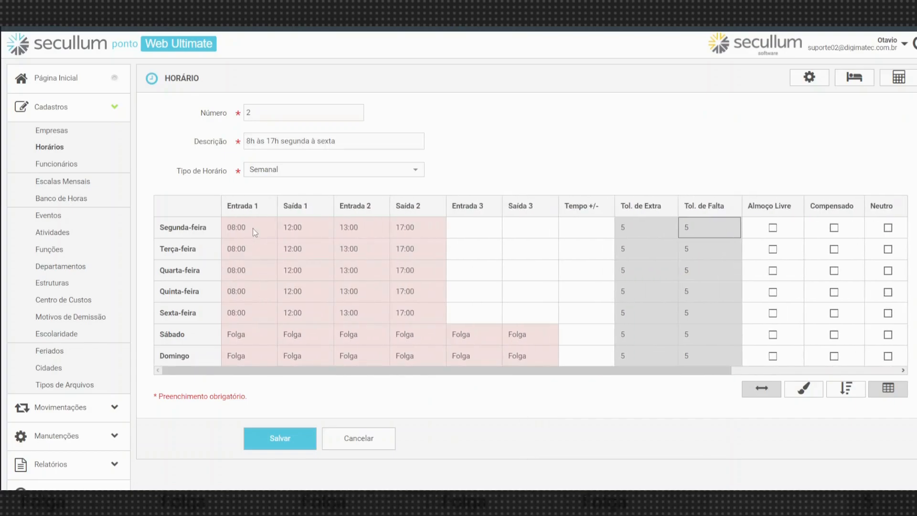
pyautogui.click(232, 230)
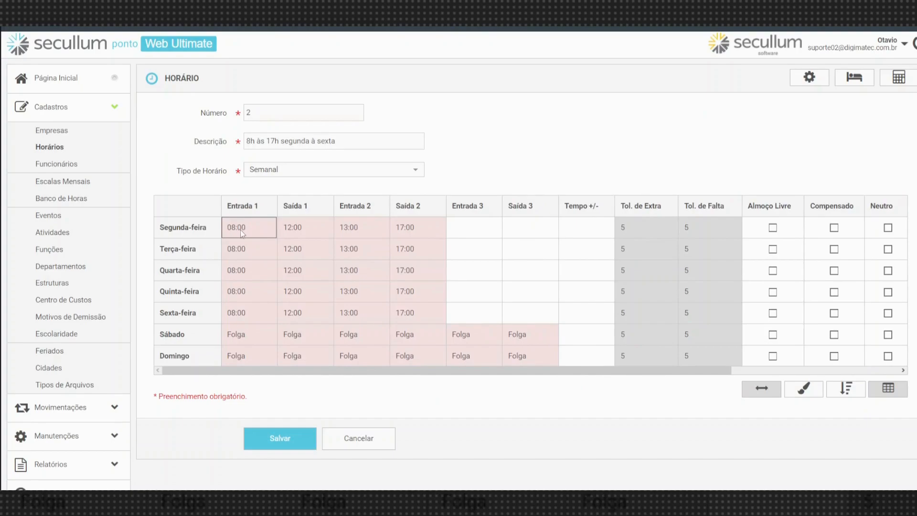
pyautogui.moveTo(311, 371)
pyautogui.mouseDown()
pyautogui.moveTo(387, 369)
pyautogui.moveTo(334, 357)
pyautogui.moveTo(306, 363)
pyautogui.mouseUp()
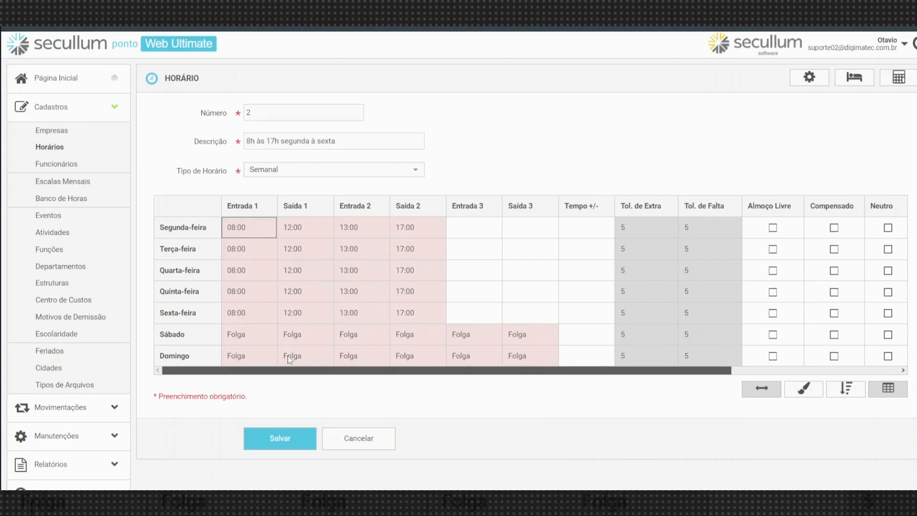
pyautogui.hscroll(2, 318, 351)
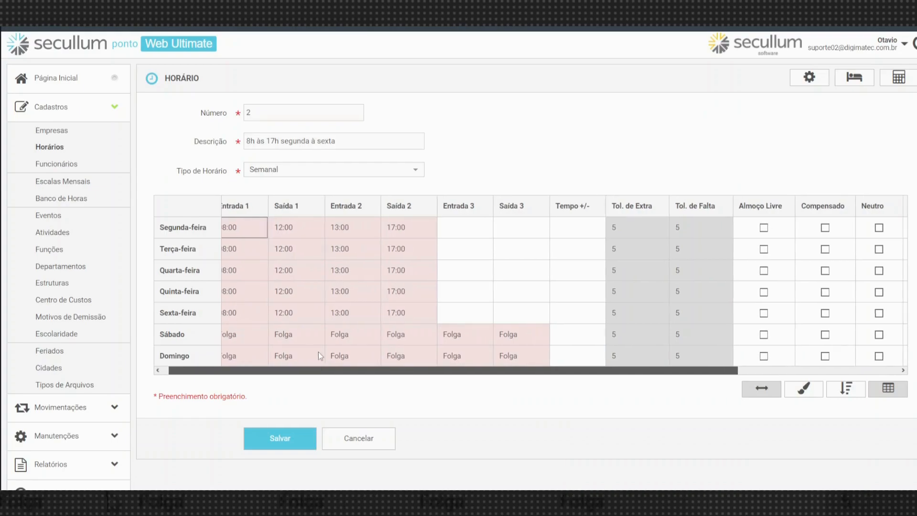
pyautogui.click(671, 232)
pyautogui.click(685, 267)
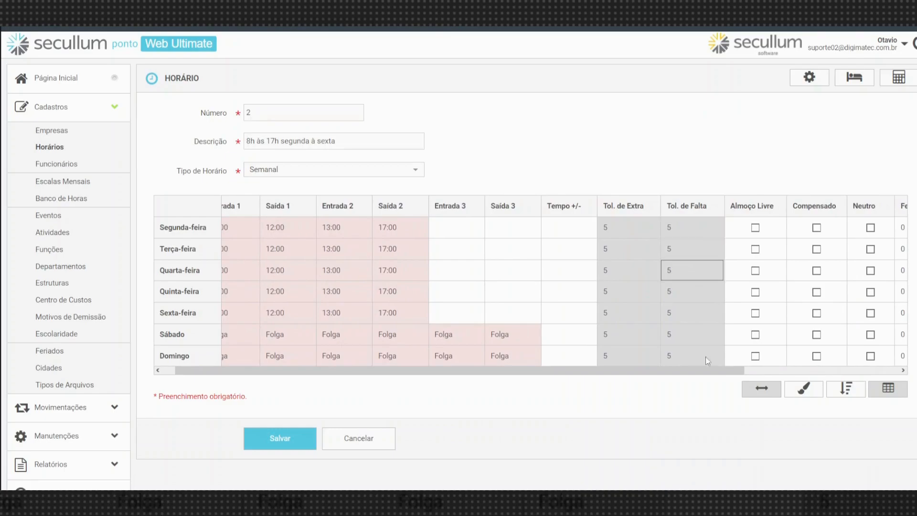
pyautogui.moveTo(704, 370); pyautogui.dragTo(832, 370)
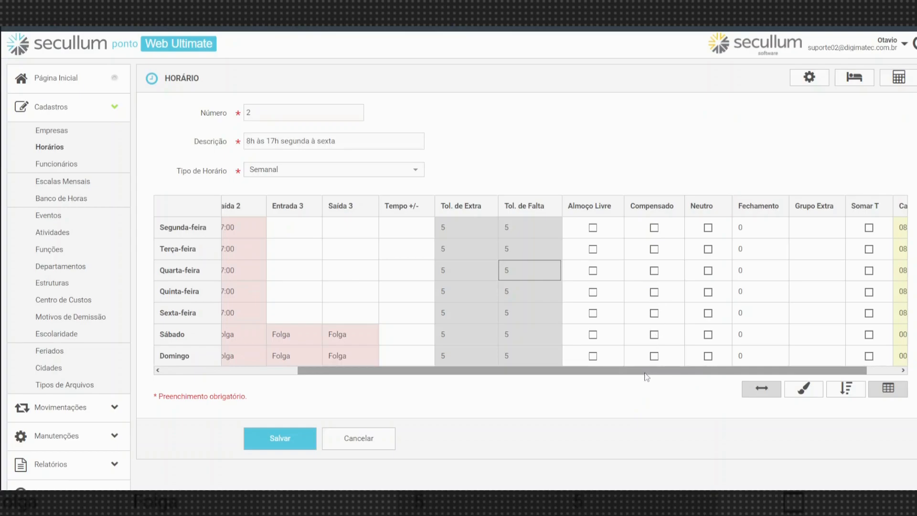
pyautogui.moveTo(647, 374); pyautogui.dragTo(686, 373)
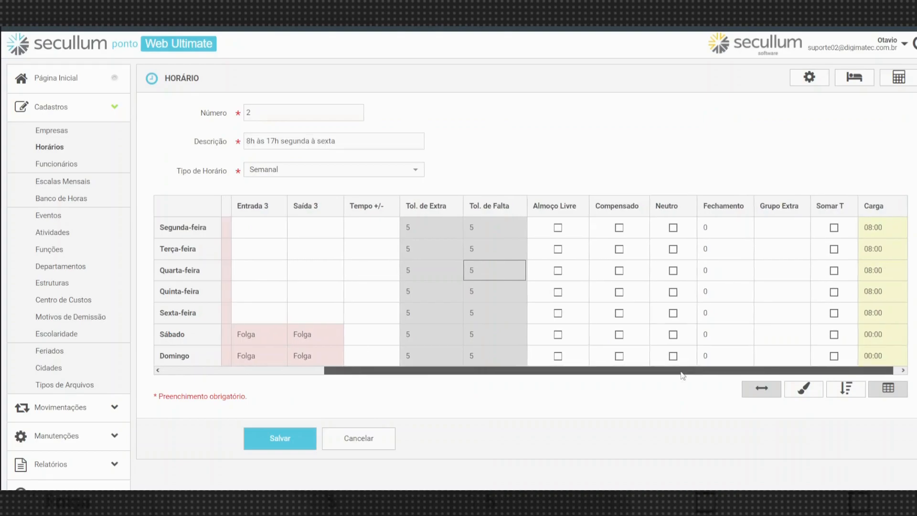
pyautogui.moveTo(686, 373); pyautogui.dragTo(410, 383)
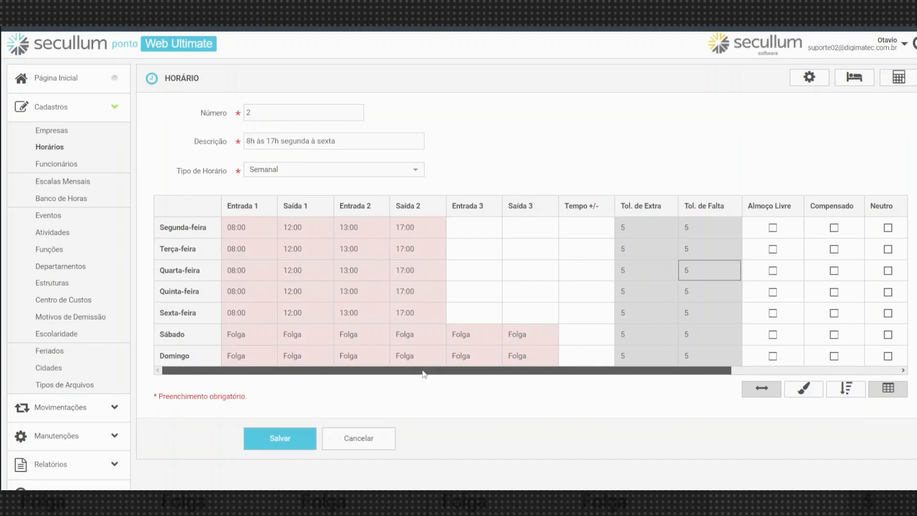
pyautogui.click(433, 232)
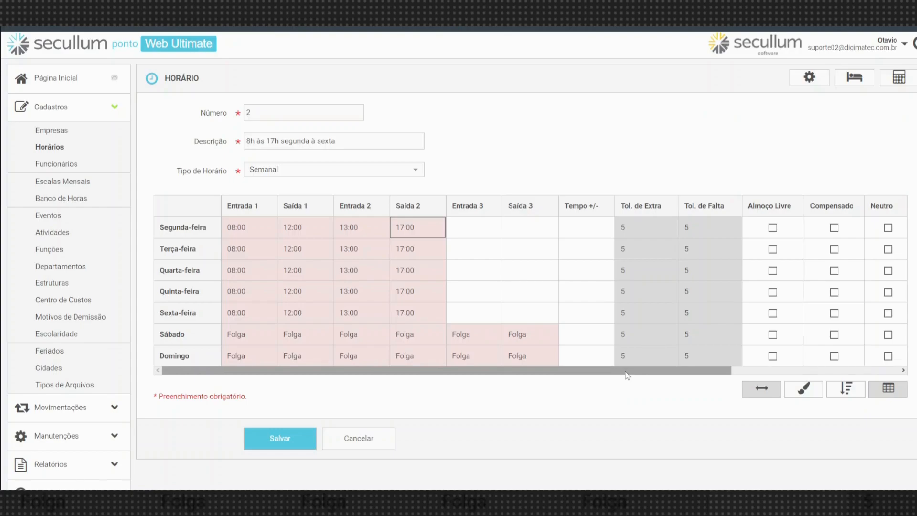
pyautogui.moveTo(627, 375); pyautogui.dragTo(732, 359)
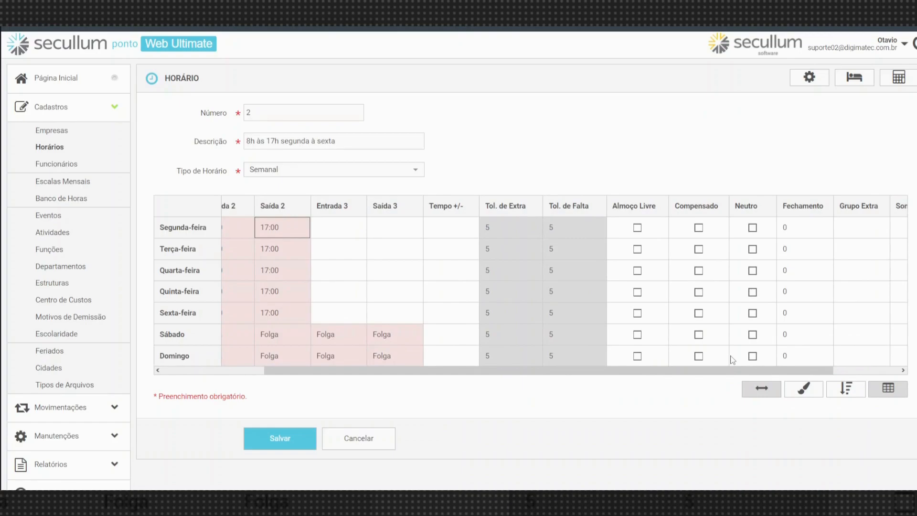
# Tick Compensado on all seven rows of Horário 2, Segunda-feira through Domingo.
pyautogui.click(698, 229)
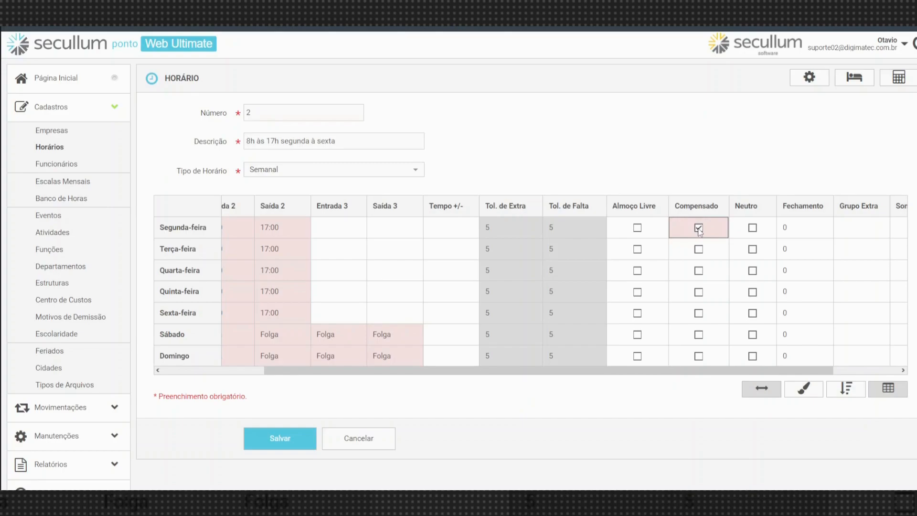
pyautogui.click(275, 228)
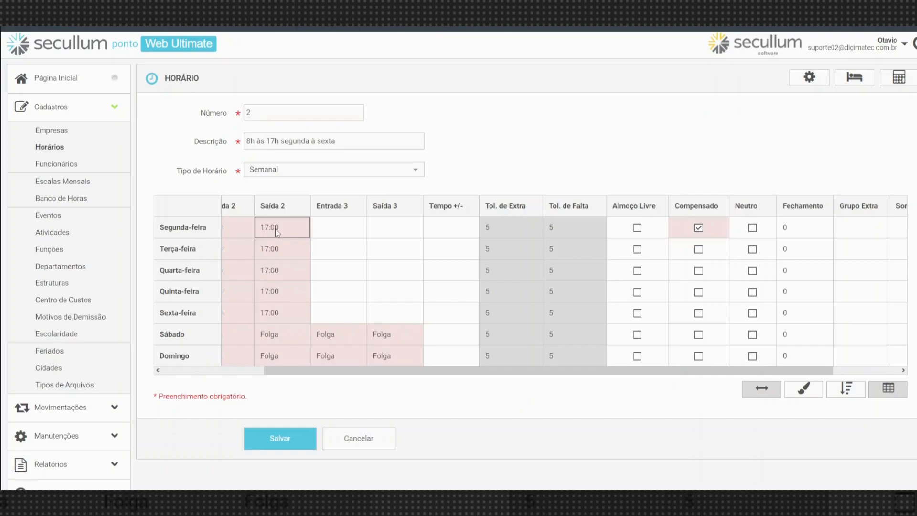
pyautogui.moveTo(568, 373); pyautogui.dragTo(442, 389)
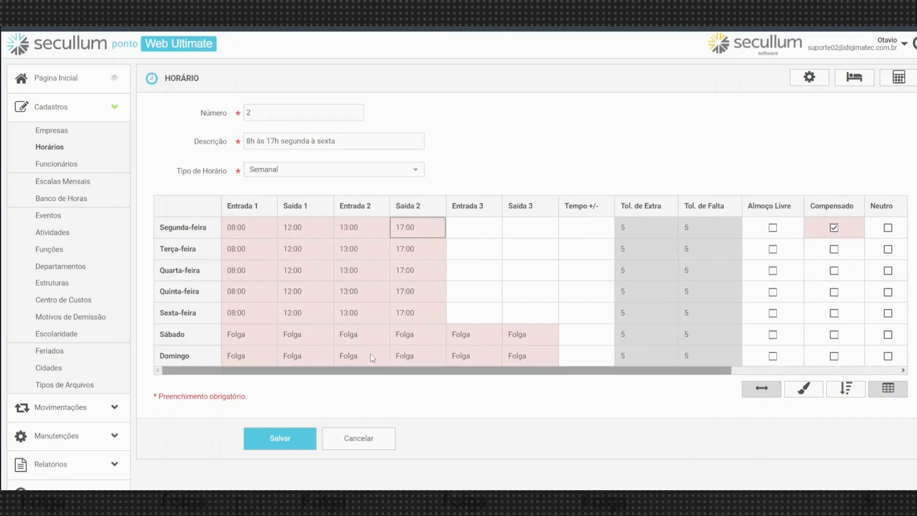
pyautogui.click(247, 232)
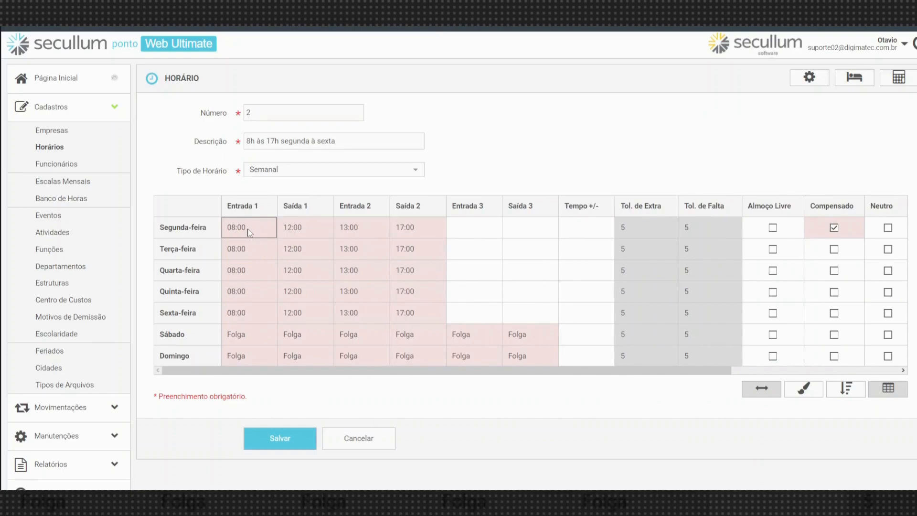
pyautogui.click(430, 230)
pyautogui.moveTo(476, 371); pyautogui.dragTo(667, 370)
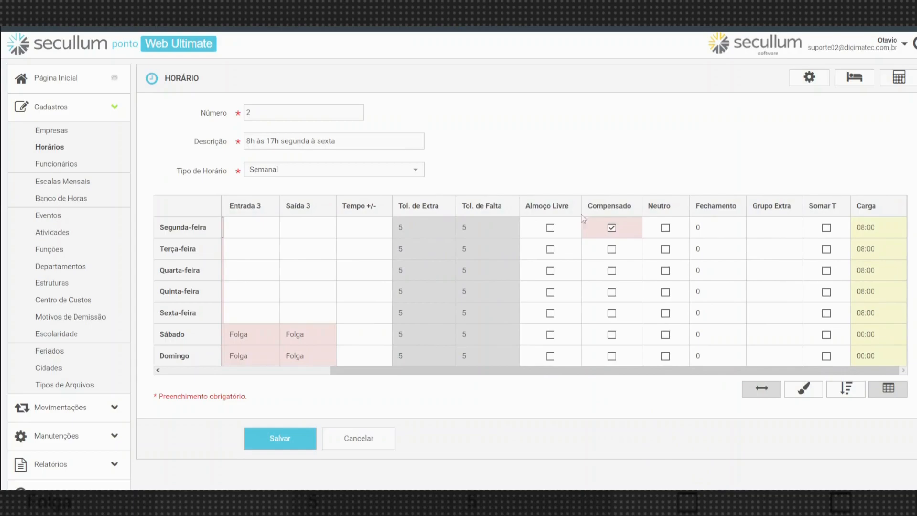
pyautogui.click(613, 248)
pyautogui.click(612, 271)
pyautogui.click(611, 292)
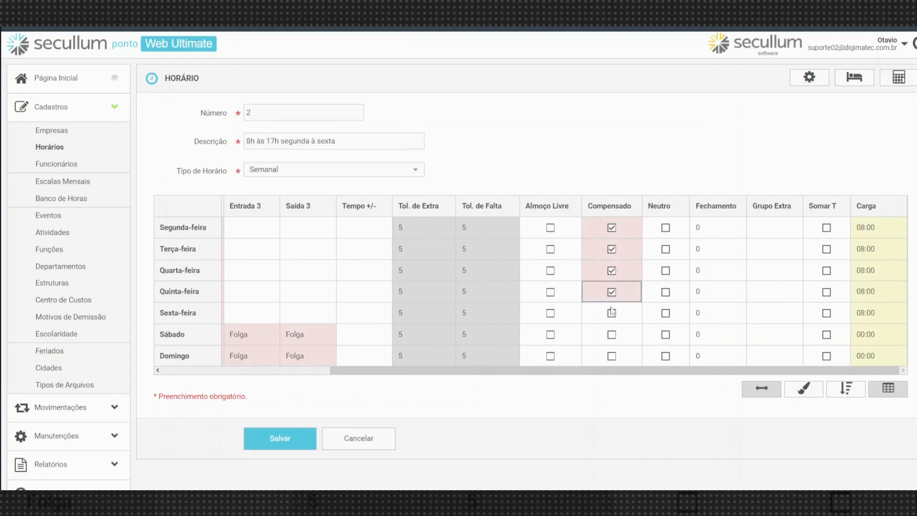
pyautogui.click(612, 314)
pyautogui.click(612, 335)
pyautogui.click(612, 356)
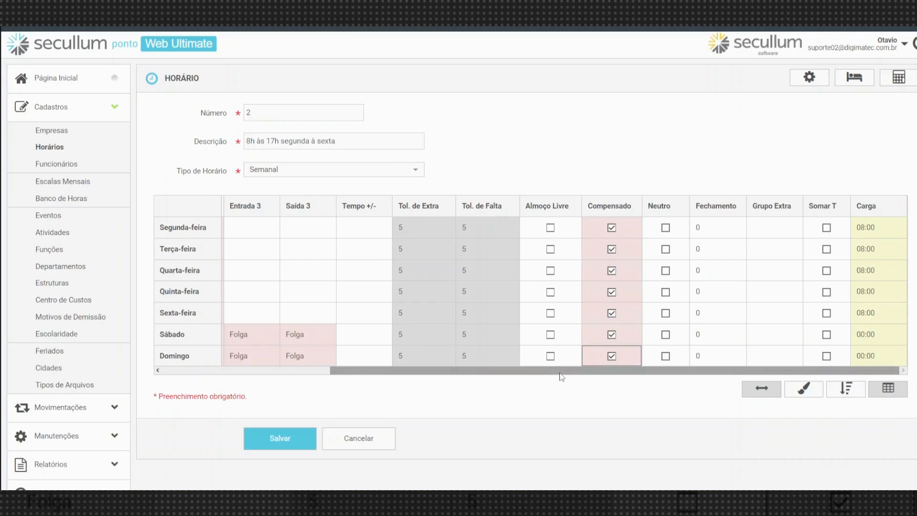
pyautogui.moveTo(561, 373); pyautogui.dragTo(334, 377)
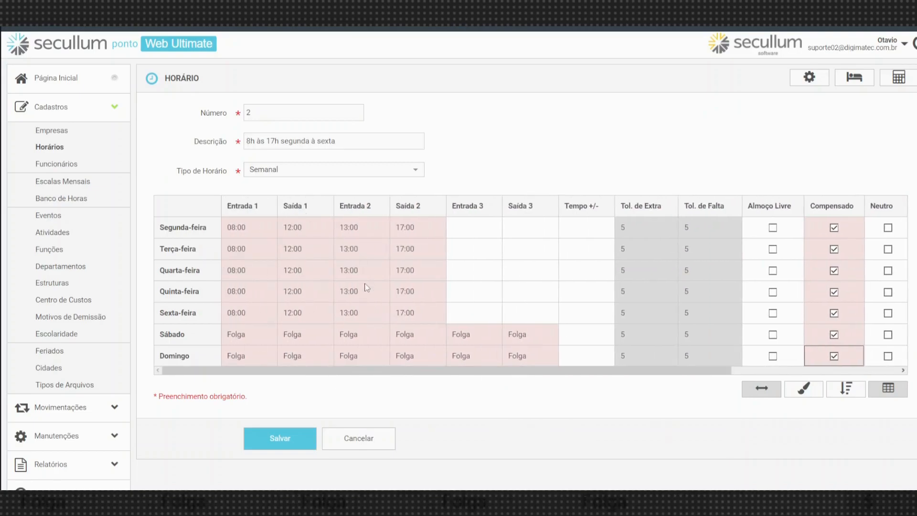
pyautogui.moveTo(313, 224); pyautogui.dragTo(341, 223)
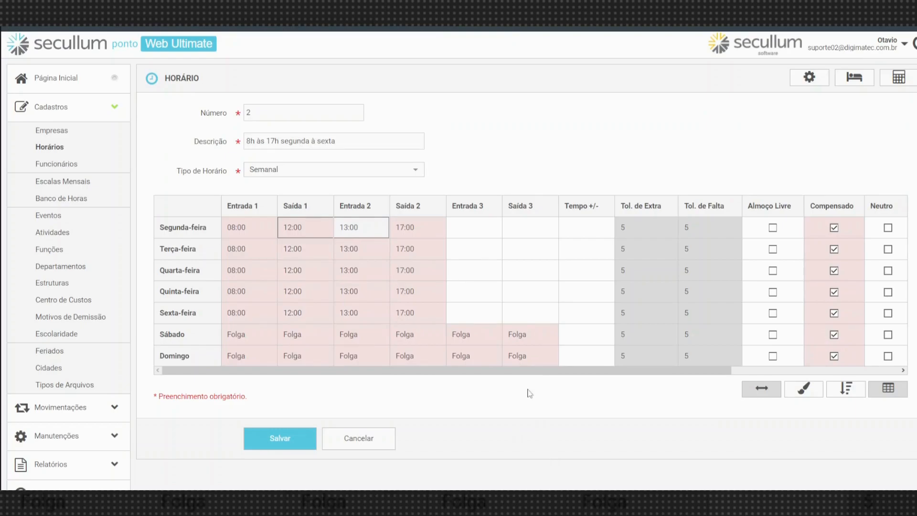
pyautogui.moveTo(522, 371)
pyautogui.mouseDown()
pyautogui.moveTo(579, 374)
pyautogui.moveTo(506, 374)
pyautogui.mouseUp()
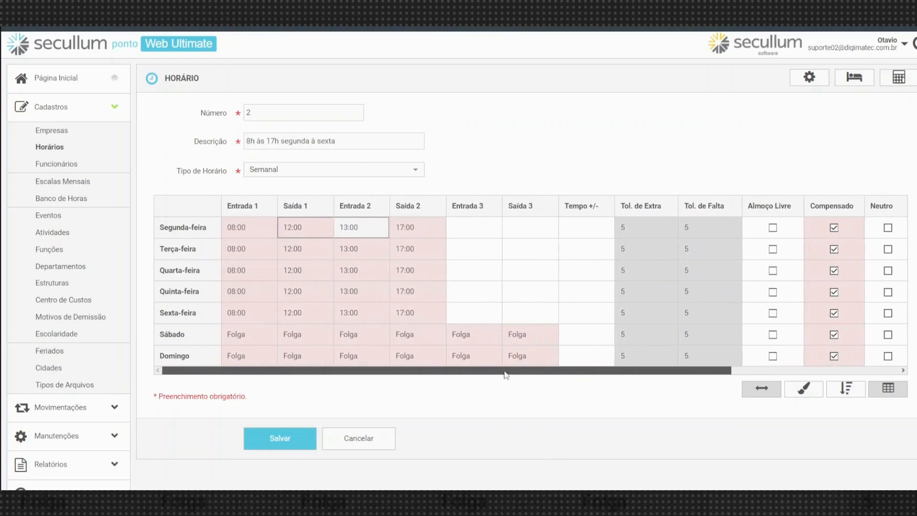
pyautogui.click(346, 233)
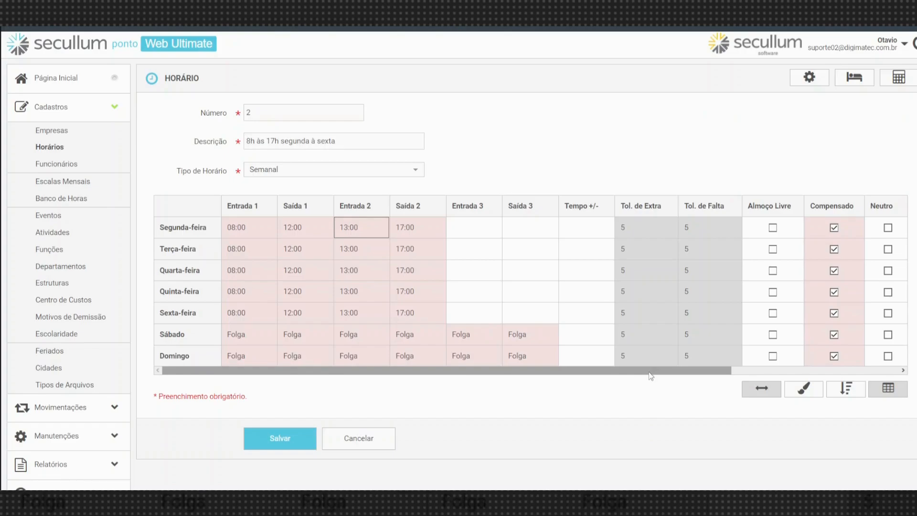
pyautogui.moveTo(649, 372); pyautogui.dragTo(800, 351)
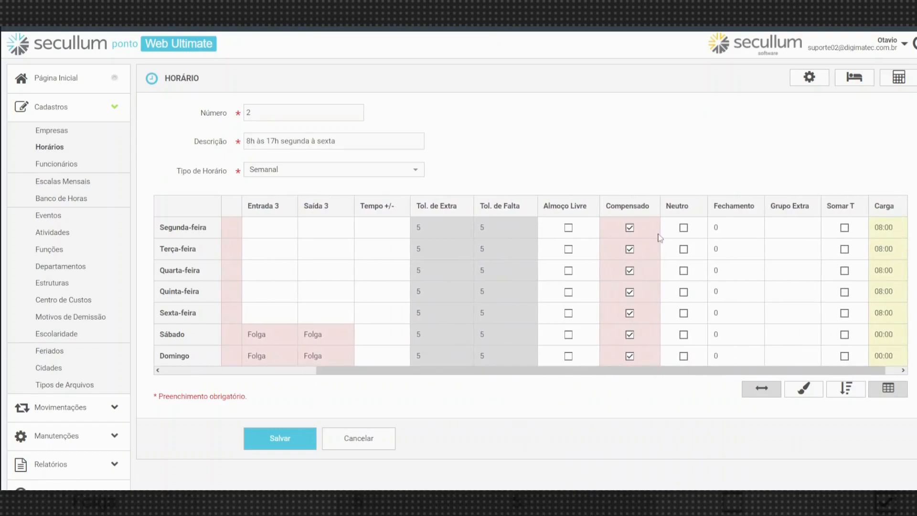
pyautogui.click(571, 231)
pyautogui.click(571, 231)
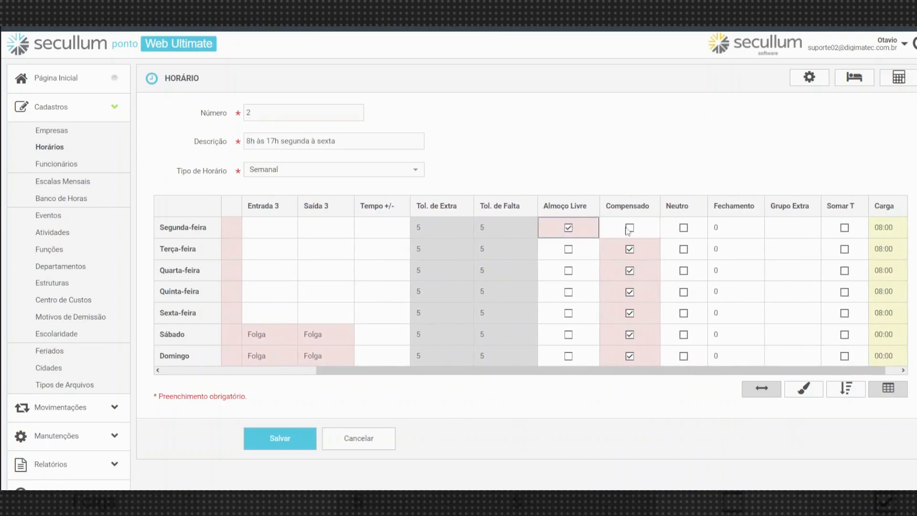
pyautogui.click(628, 232)
pyautogui.click(570, 233)
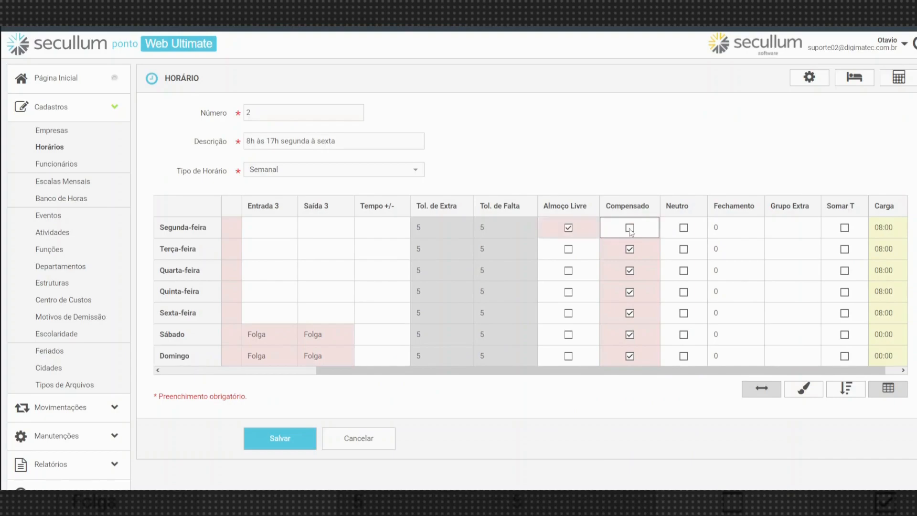
pyautogui.click(631, 233)
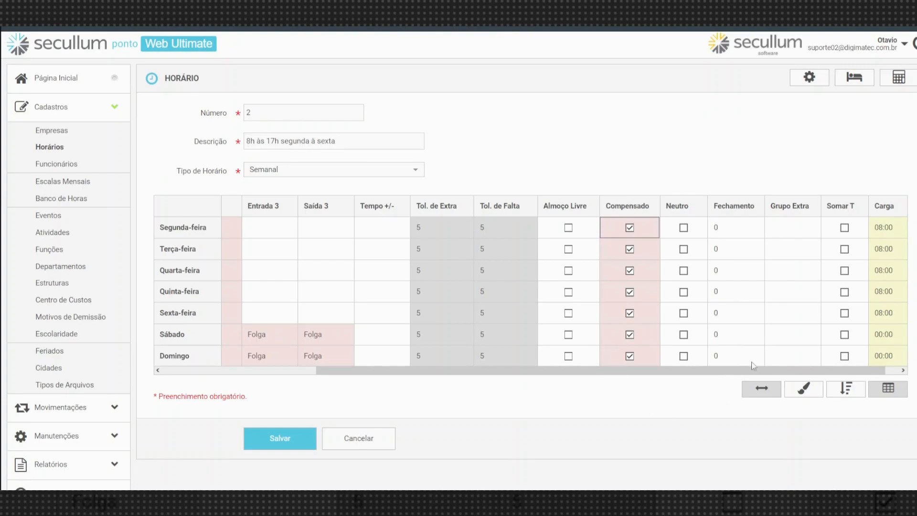
pyautogui.click(736, 234)
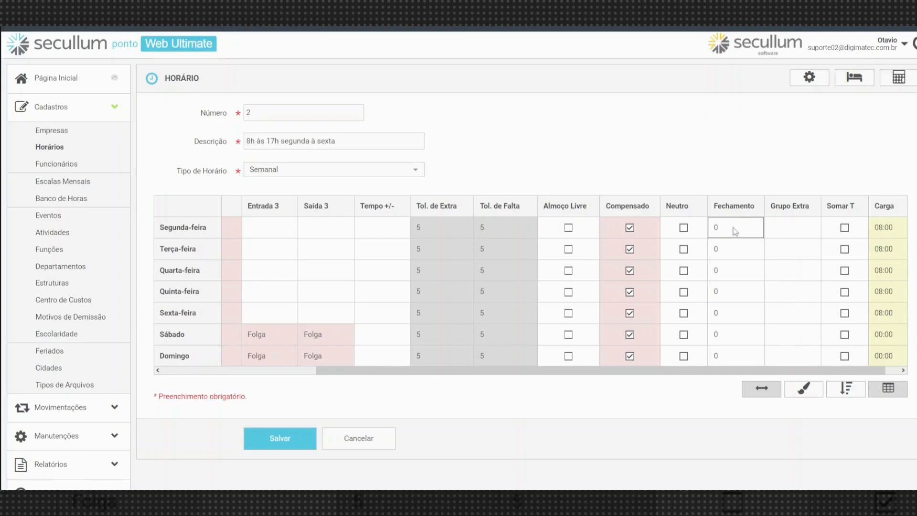
# Delete Segunda-feira's Fechamento 0, type 10, then erase it again to leave the cell empty.
pyautogui.moveTo(675, 375); pyautogui.dragTo(458, 403)
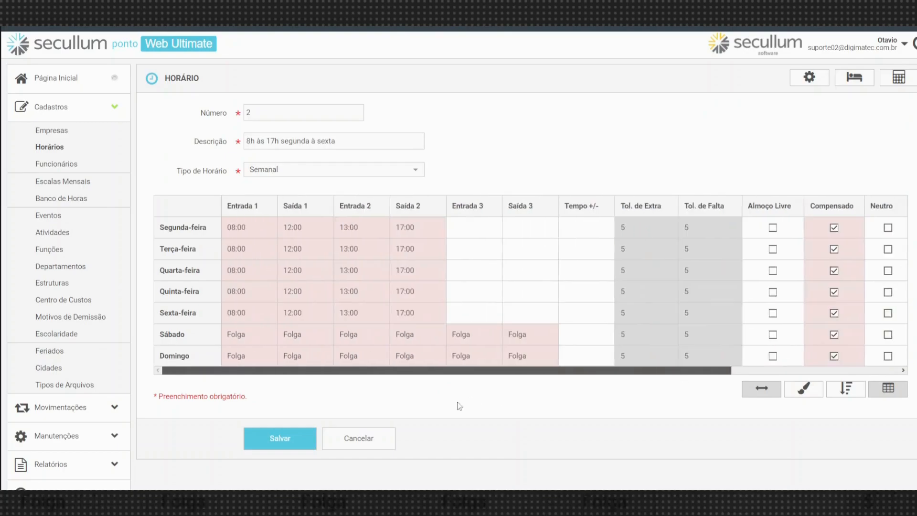
pyautogui.click(423, 226)
pyautogui.moveTo(588, 371); pyautogui.dragTo(793, 358)
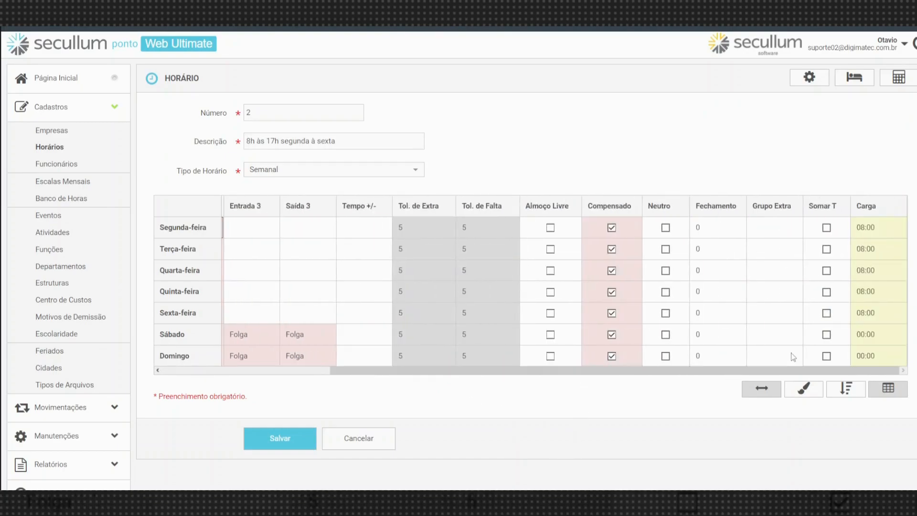
pyautogui.click(719, 225)
pyautogui.click(715, 246)
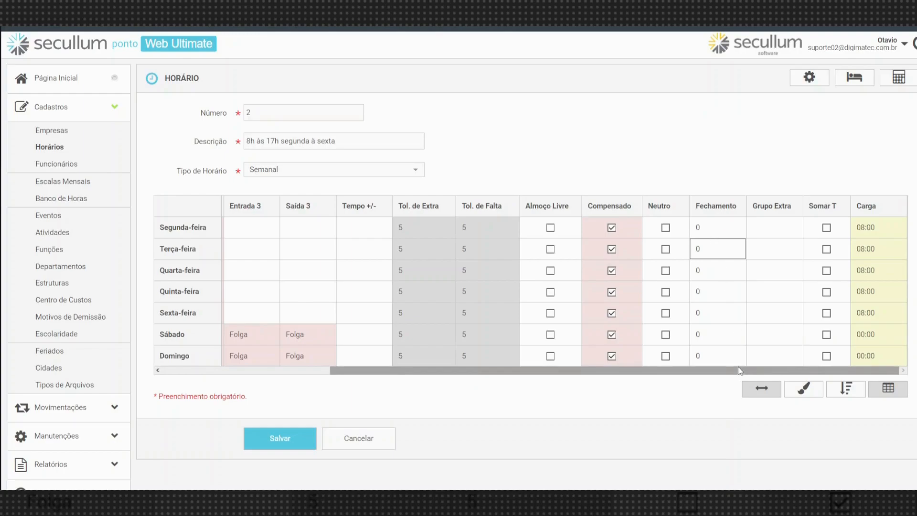
pyautogui.click(703, 233)
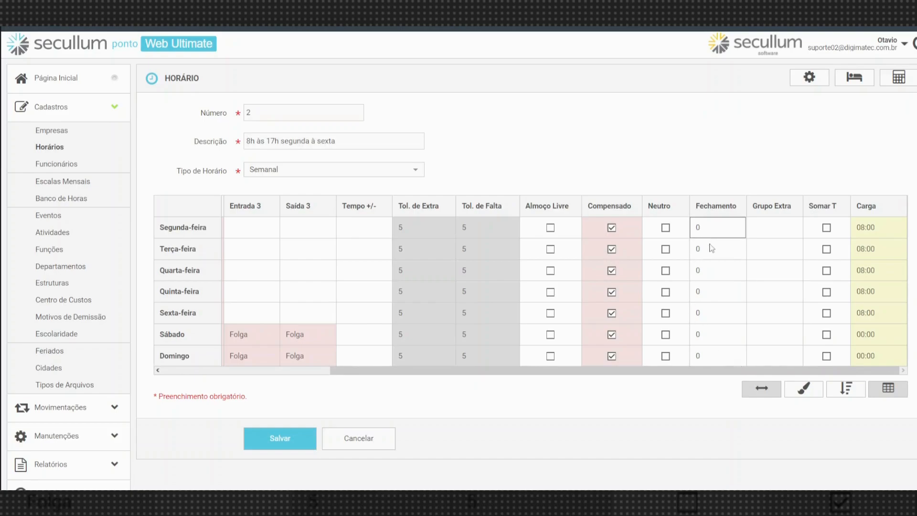
pyautogui.click(711, 248)
pyautogui.click(707, 228)
pyautogui.press('BackSpace')
pyautogui.write('10')
pyautogui.press('BackSpace')
pyautogui.press('BackSpace')
# Save the 8h às 17h segunda à sexta schedule with Fechamento left at 0.
pyautogui.click(885, 232)
pyautogui.click(884, 249)
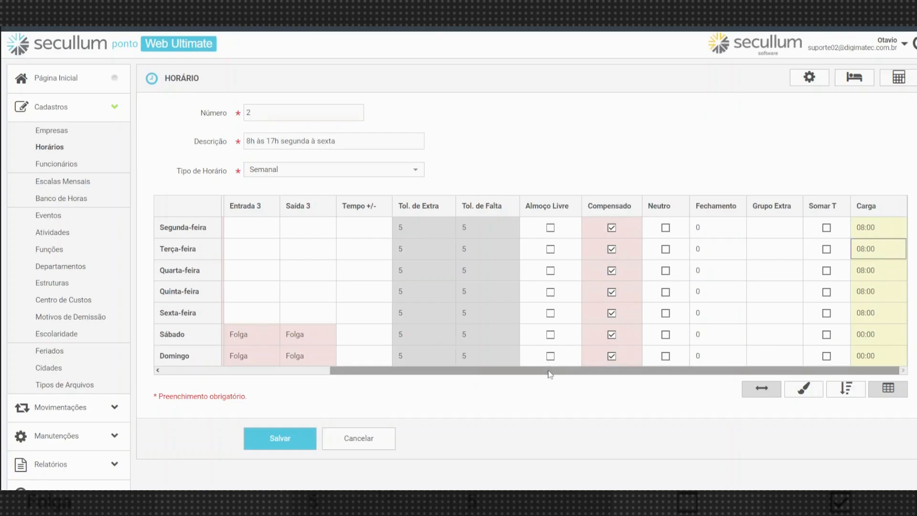
pyautogui.moveTo(549, 370); pyautogui.dragTo(382, 371)
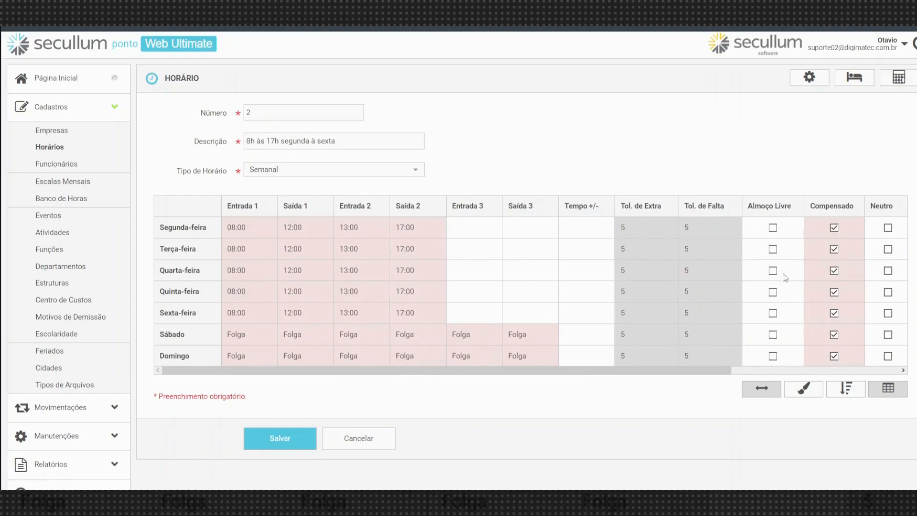
pyautogui.click(279, 436)
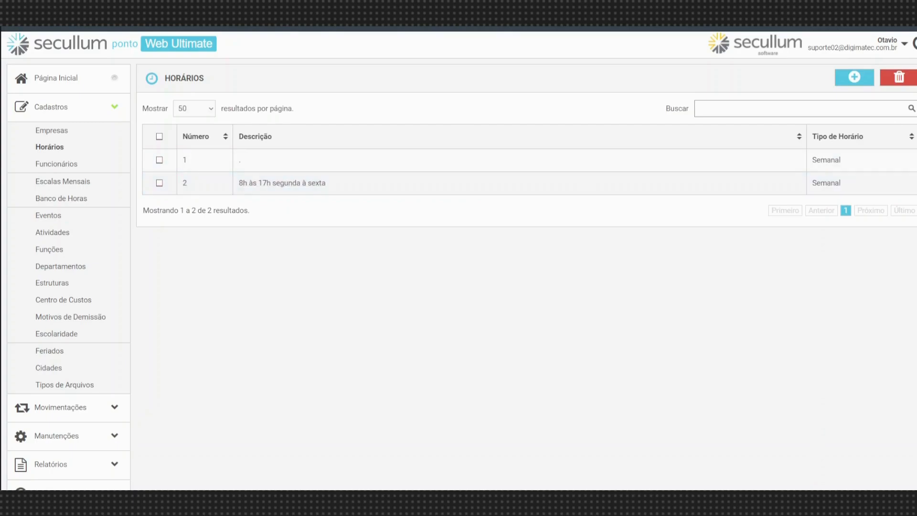
# Start and cancel a blank new schedule, then return to the Horários list.
pyautogui.click(844, 81)
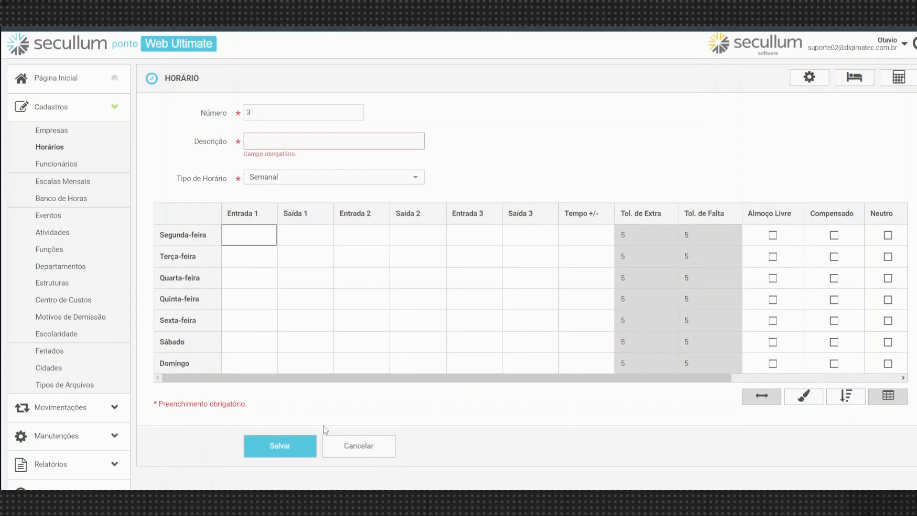
pyautogui.click(354, 444)
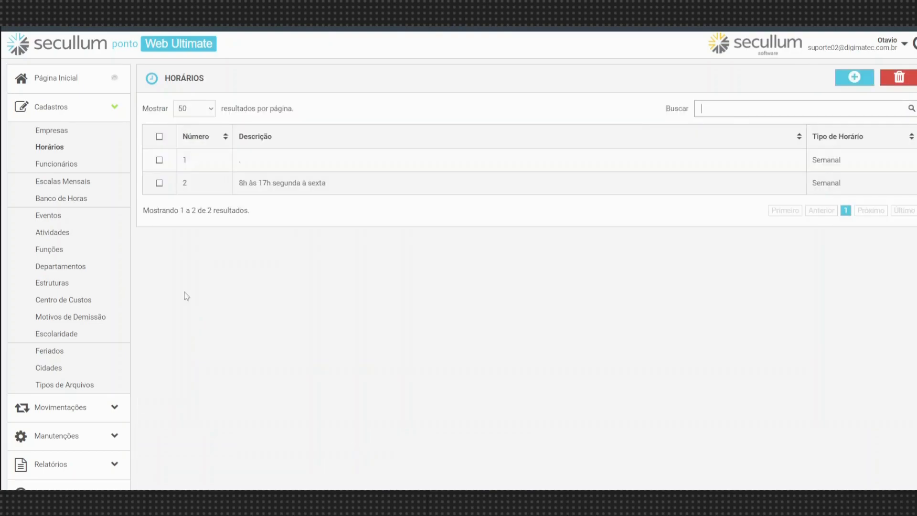
pyautogui.click(79, 138)
pyautogui.click(76, 147)
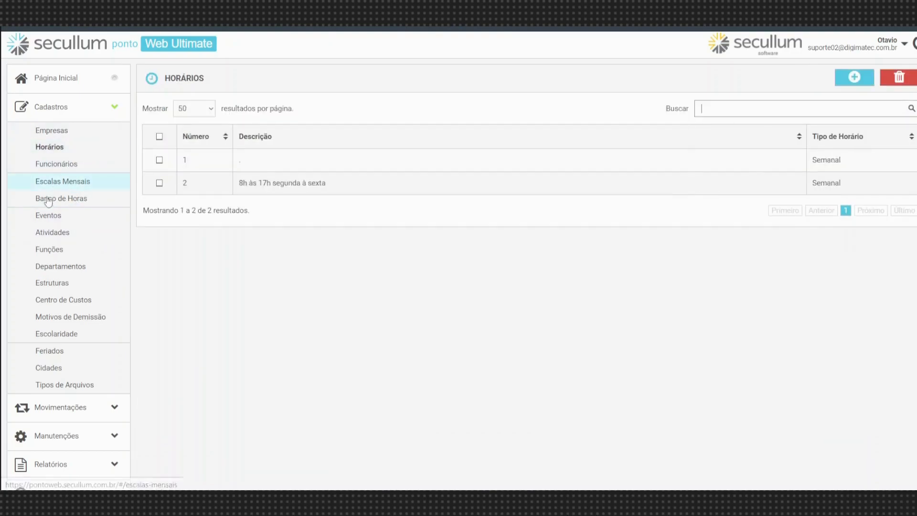
# Create a new Funcionário record named teste and paste in the employee's CPF.
pyautogui.click(55, 164)
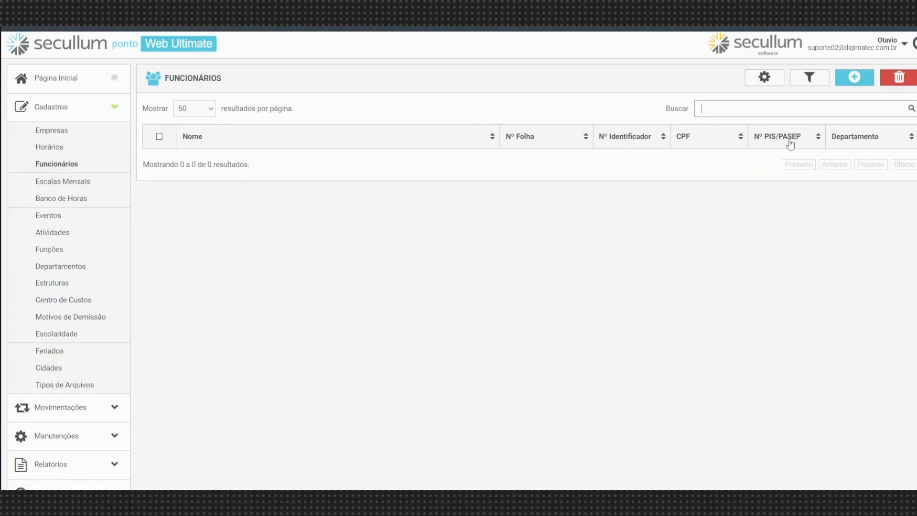
pyautogui.click(853, 79)
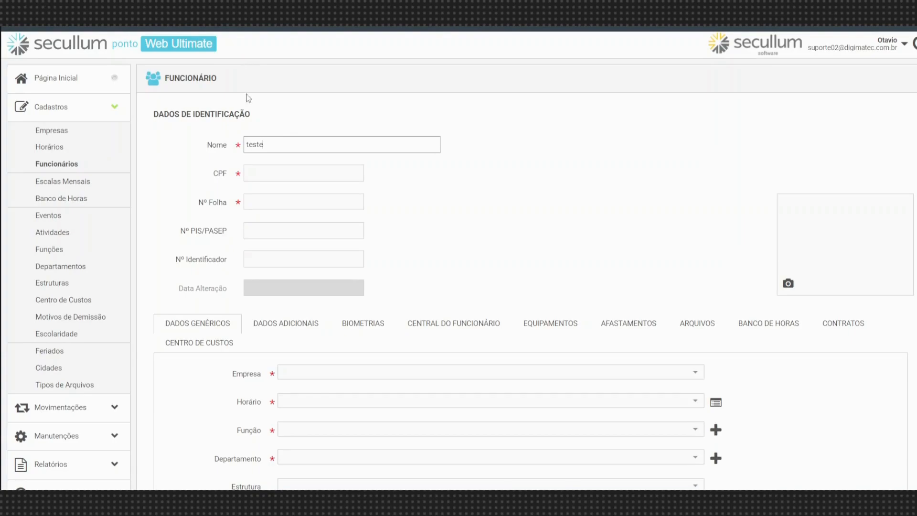
pyautogui.click(271, 172)
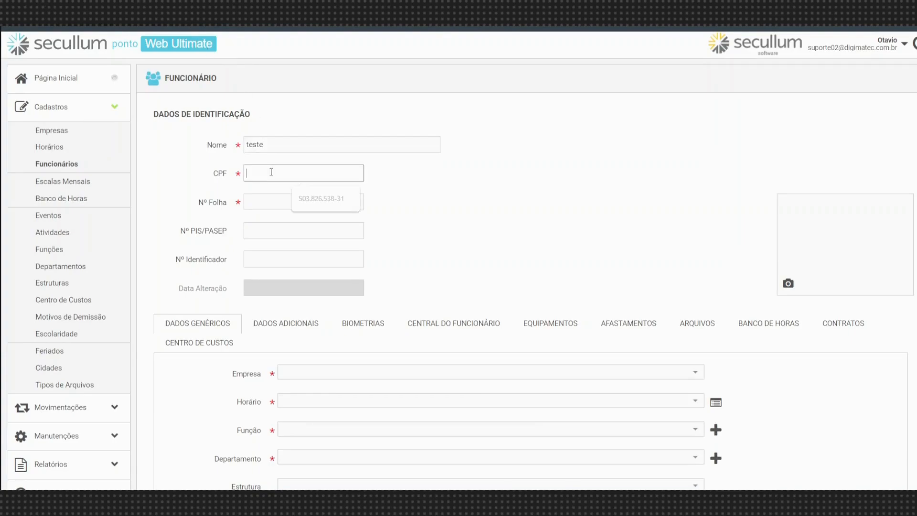
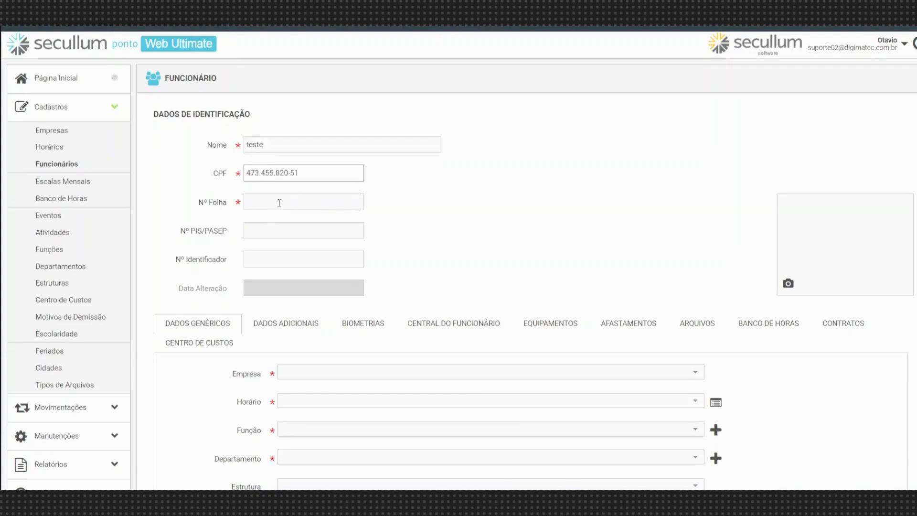
pyautogui.click(278, 202)
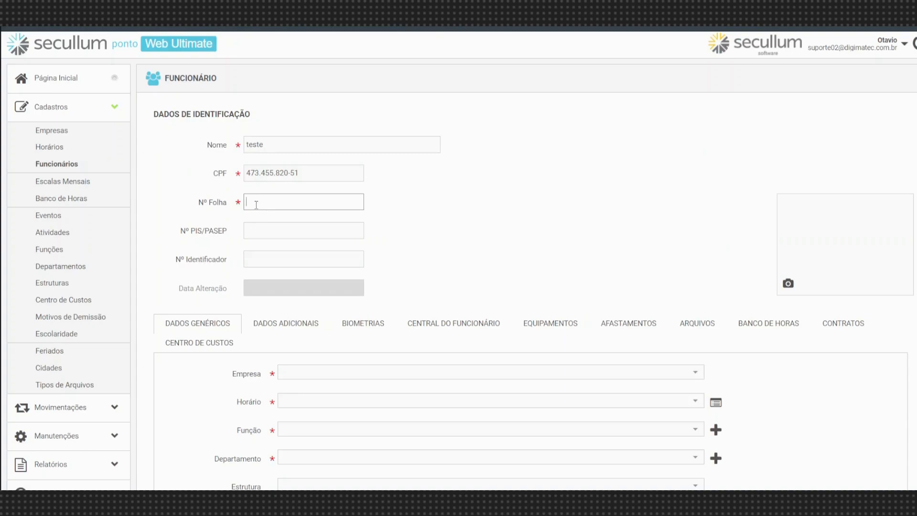
# Enter 10 as Nº Folha and Nº Identificador, and paste the employee's PIS/PASEP number.
pyautogui.write('10')
pyautogui.click(265, 228)
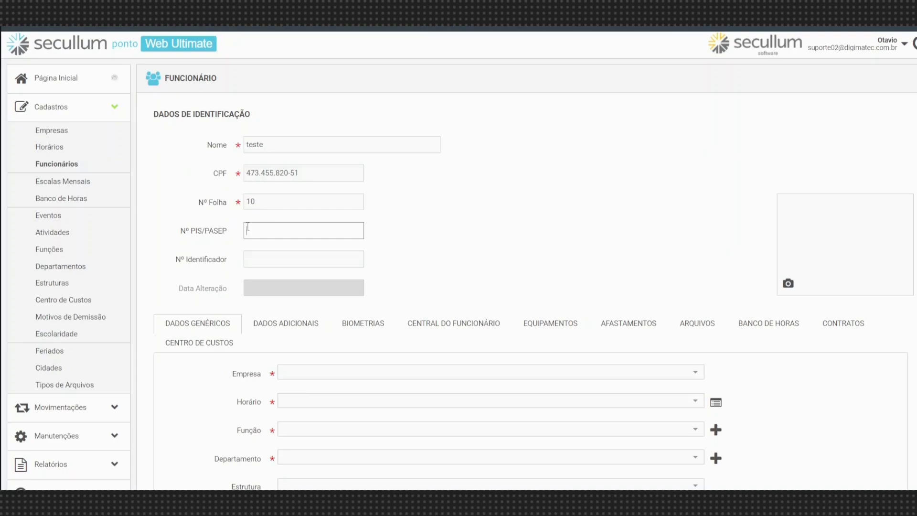
pyautogui.click(244, 265)
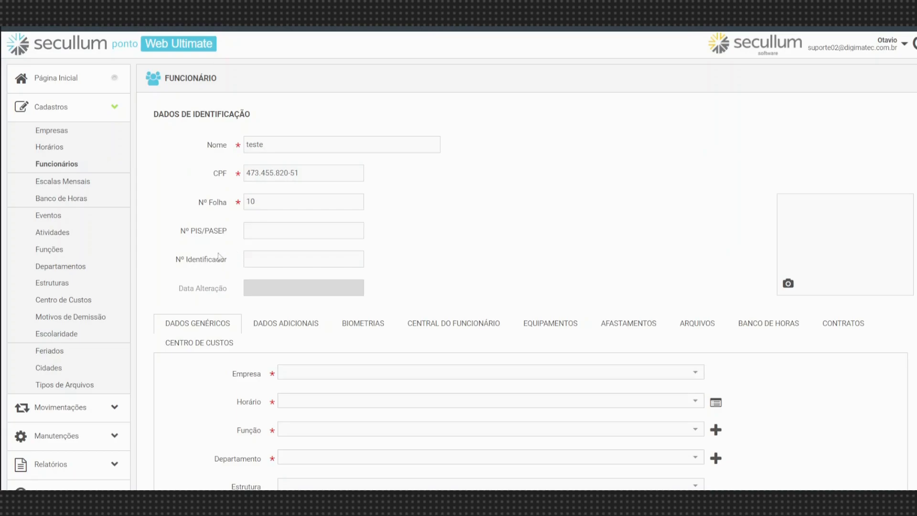
pyautogui.click(265, 233)
pyautogui.click(271, 257)
pyautogui.write('10')
pyautogui.click(283, 232)
pyautogui.hotkey('ctrl', 'v')
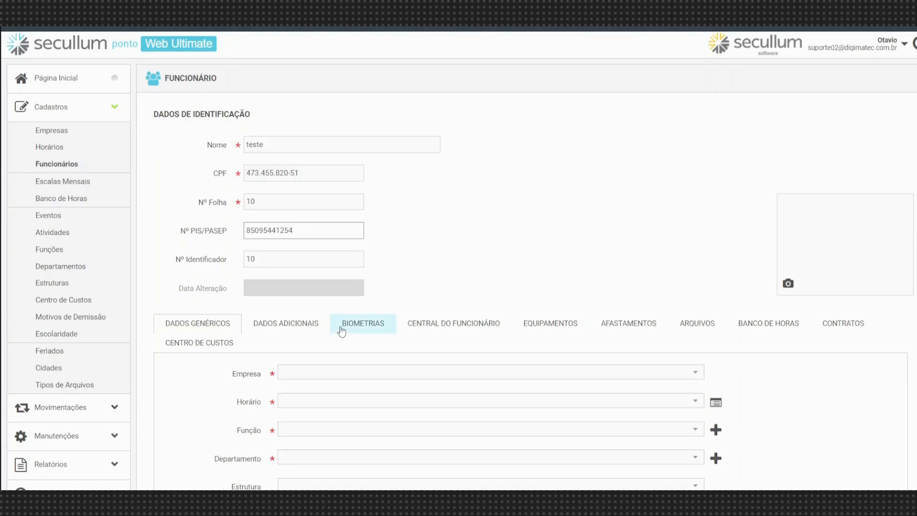
# Choose 'teste 2' as the employee's Empresa.
pyautogui.scroll(-1, 221, 315)
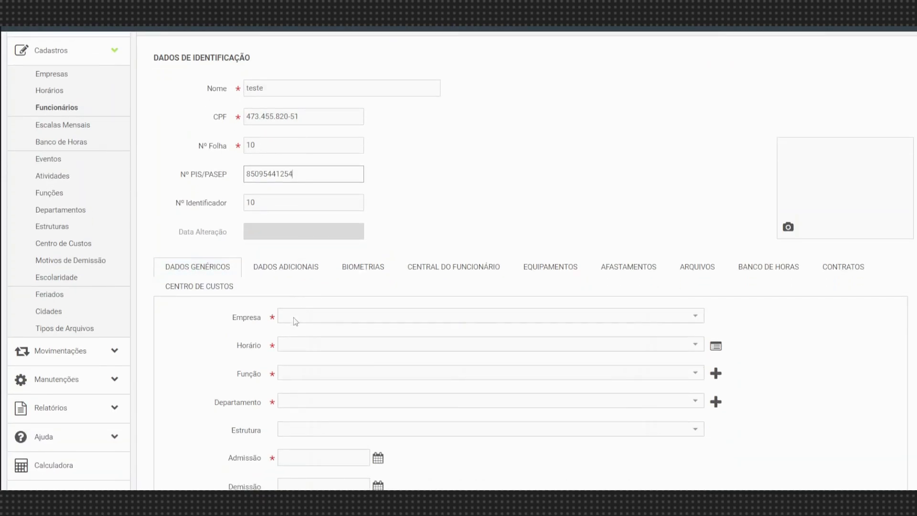
pyautogui.click(293, 317)
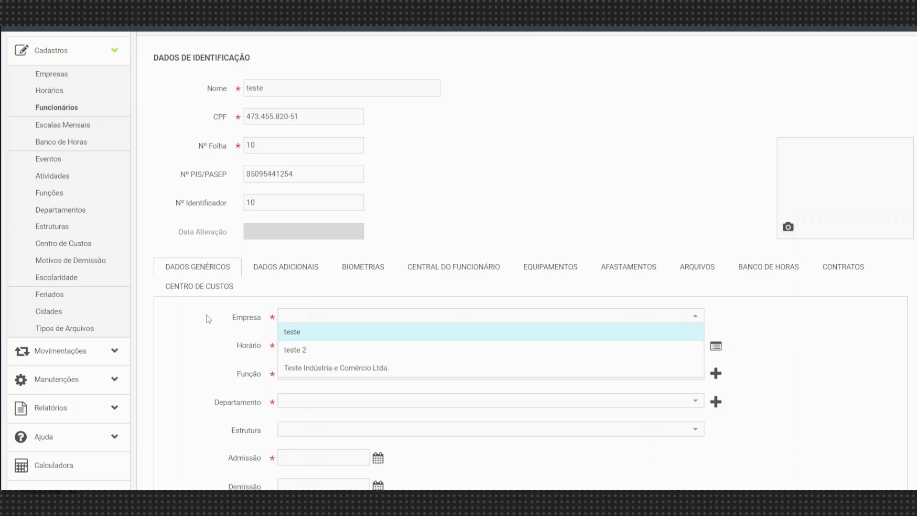
pyautogui.click(207, 316)
pyautogui.click(283, 316)
pyautogui.click(300, 351)
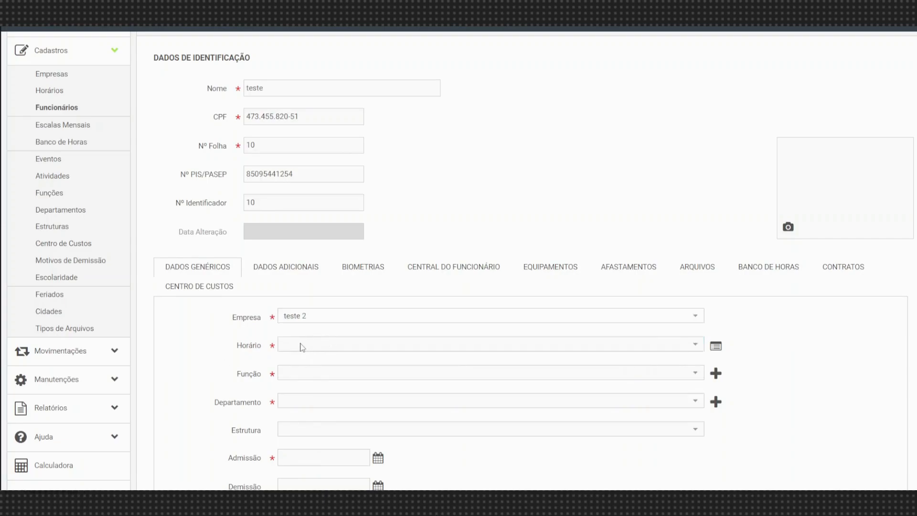
# Choose '2 - 8h às 17h segunda à sexta' as the employee's Horário.
pyautogui.click(301, 343)
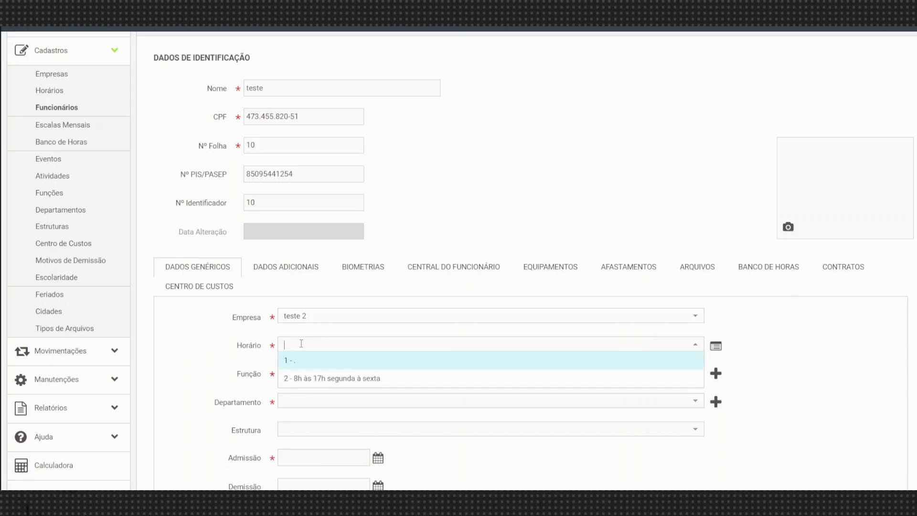
pyautogui.click(324, 379)
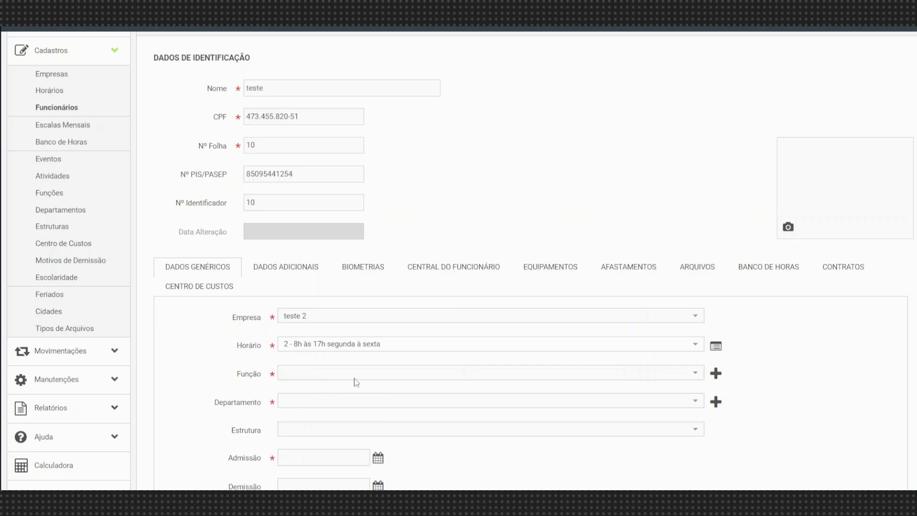
pyautogui.scroll(-3, 373, 383)
pyautogui.scroll(1, 447, 359)
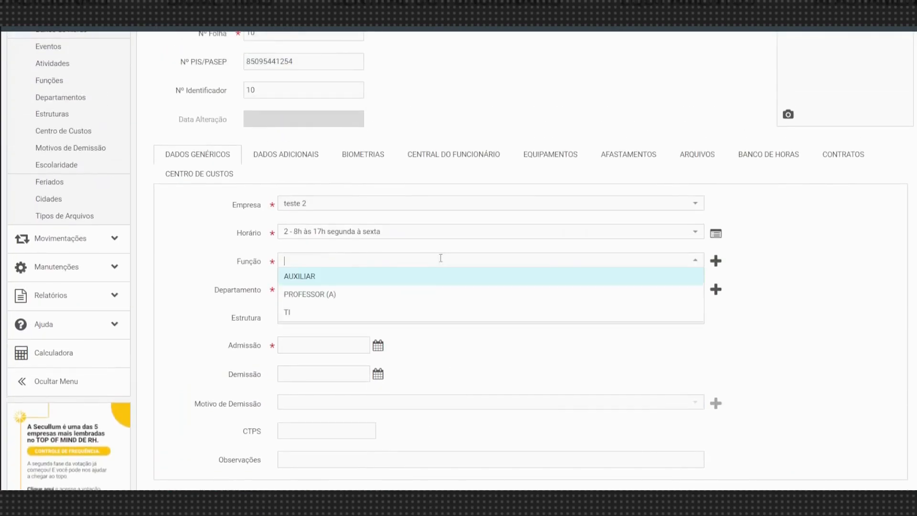
# Quick-register the job role 'suporte' and fill it into the employee's Função field.
pyautogui.click(440, 260)
pyautogui.click(218, 261)
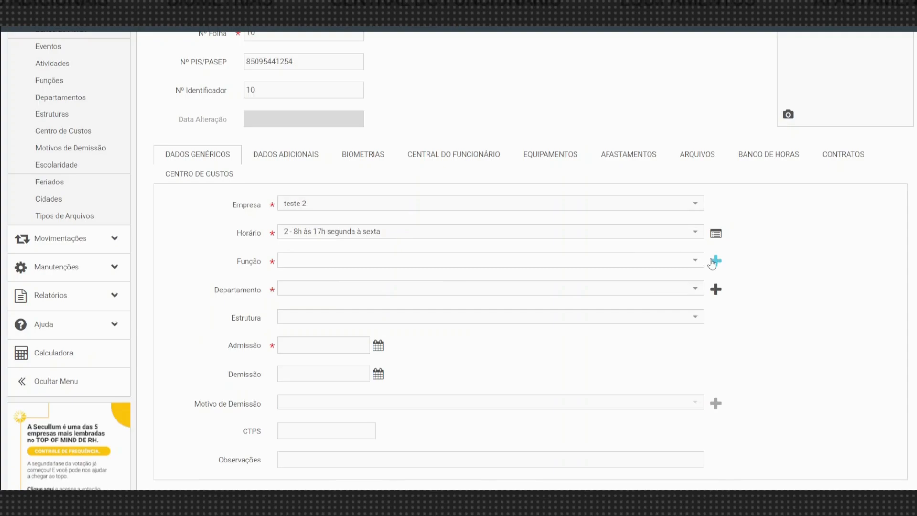
pyautogui.click(446, 259)
pyautogui.click(792, 272)
pyautogui.click(716, 262)
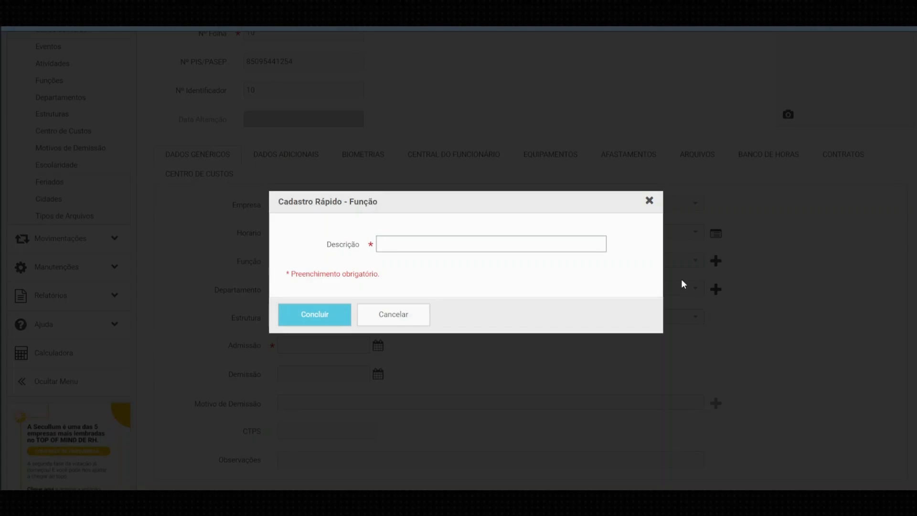
pyautogui.write('supoert')
pyautogui.press('BackSpace')
pyautogui.press('BackSpace')
pyautogui.press('BackSpace')
pyautogui.write('rte')
pyautogui.click(308, 319)
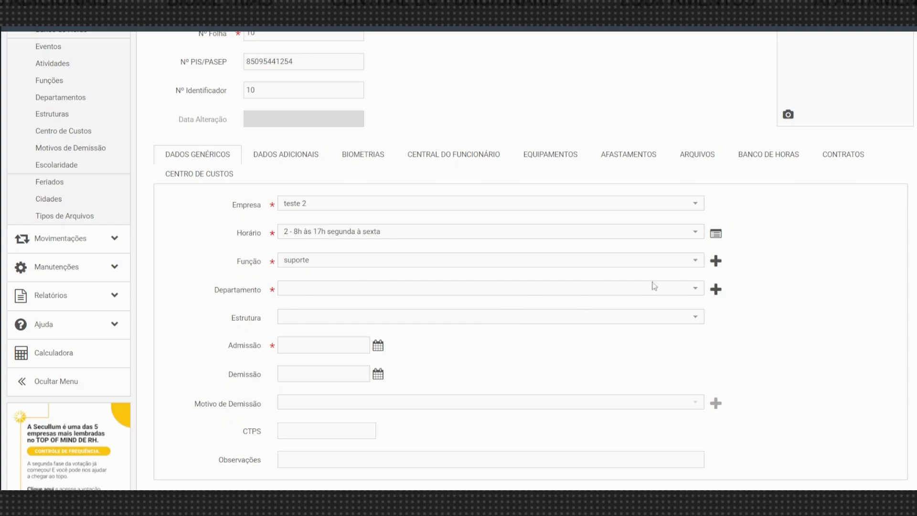
# Quick-register department 'tecnica' after 'suporte' is rejected, filling the Departamento field.
pyautogui.click(530, 289)
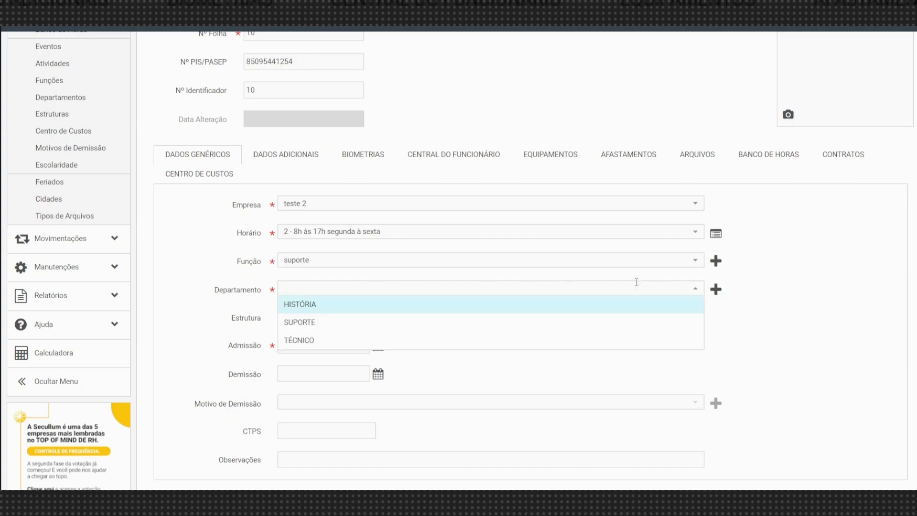
pyautogui.click(697, 288)
pyautogui.click(714, 290)
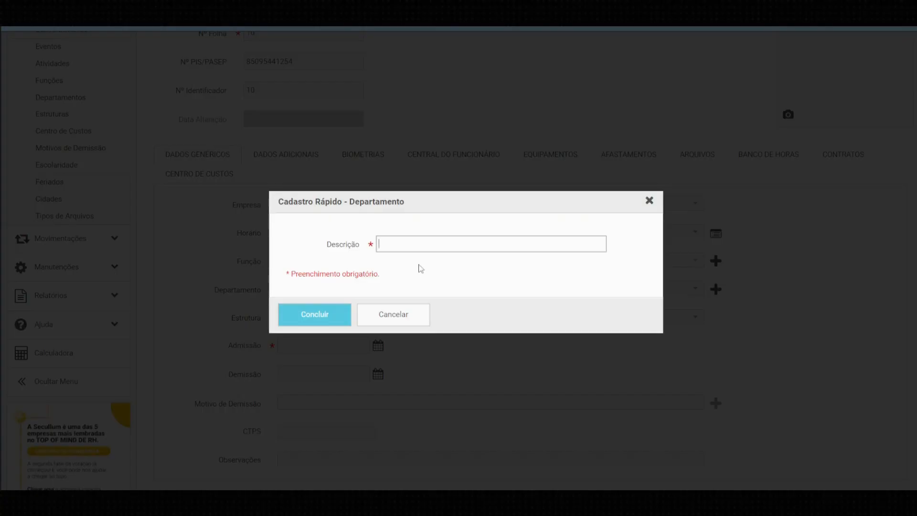
pyautogui.write('suporte')
pyautogui.click(308, 319)
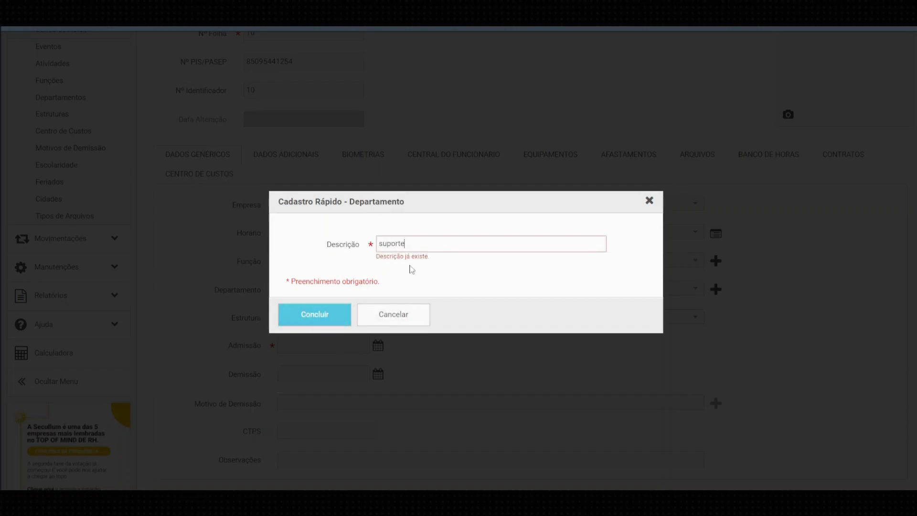
pyautogui.press('BackSpace')
pyautogui.press('BackSpace')
pyautogui.press('BackSpace')
pyautogui.press('BackSpace')
pyautogui.press('BackSpace')
pyautogui.press('BackSpace')
pyautogui.press('BackSpace')
pyautogui.write('tecnica')
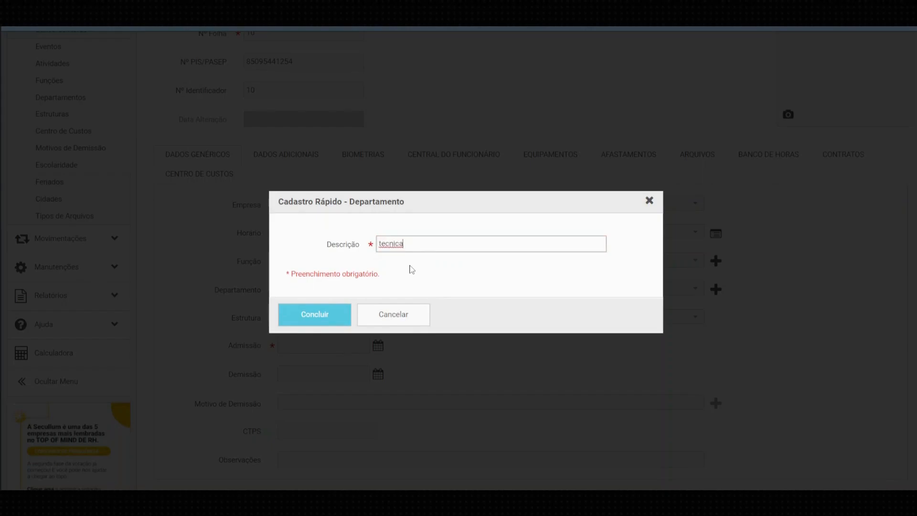
pyautogui.click(287, 321)
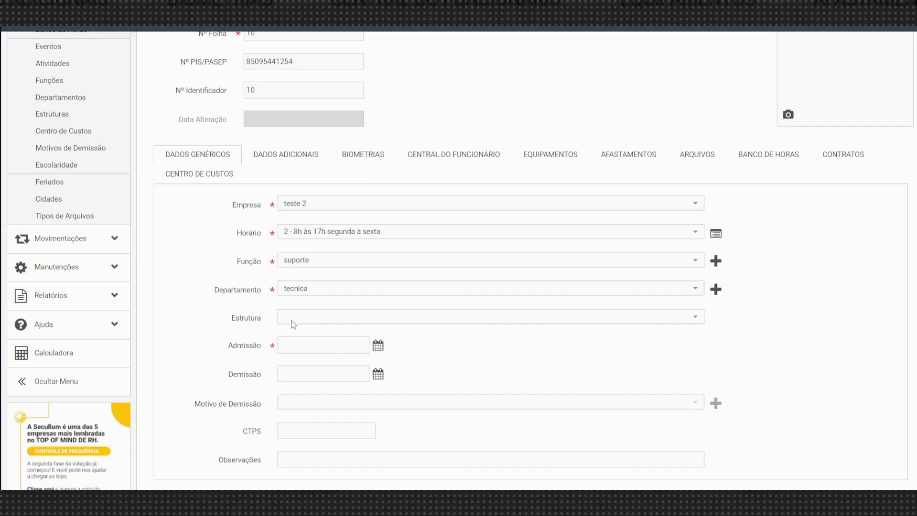
# Pick 02/05/2023 as the employee's Admissão date from the calendar.
pyautogui.scroll(-1, 329, 350)
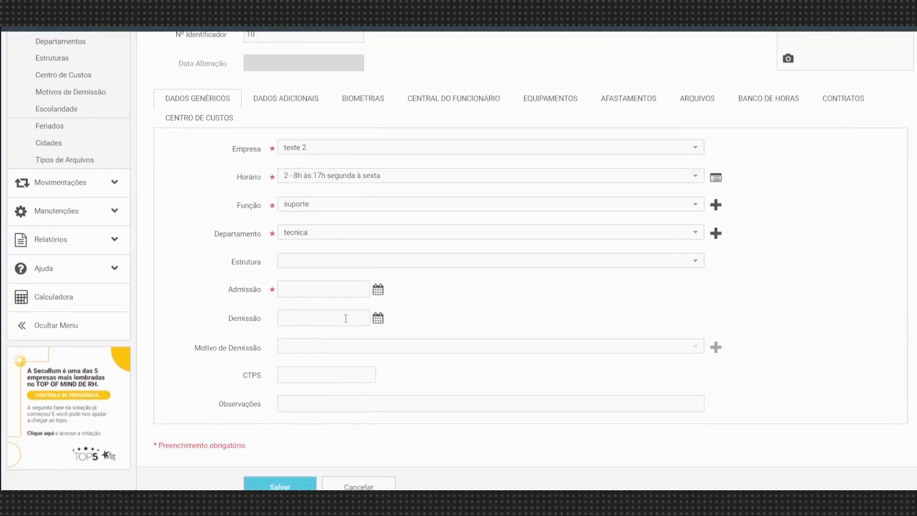
pyautogui.click(377, 289)
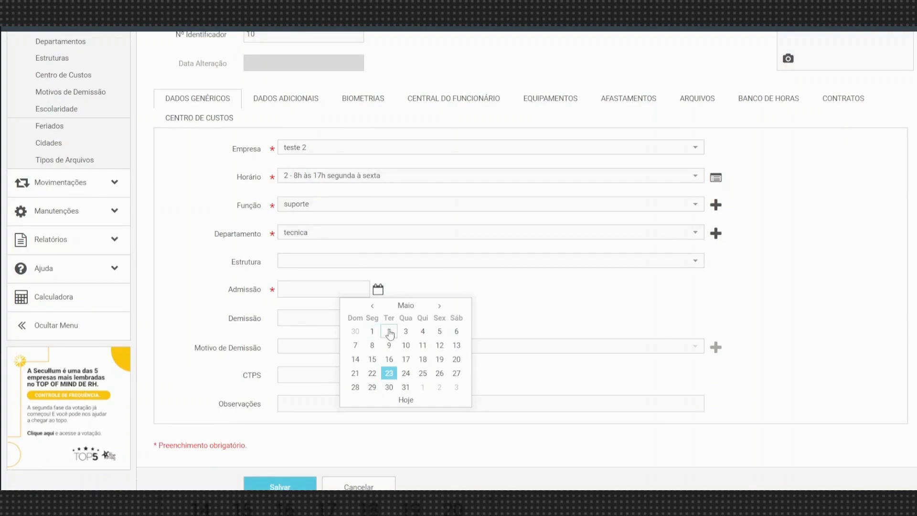
pyautogui.click(389, 332)
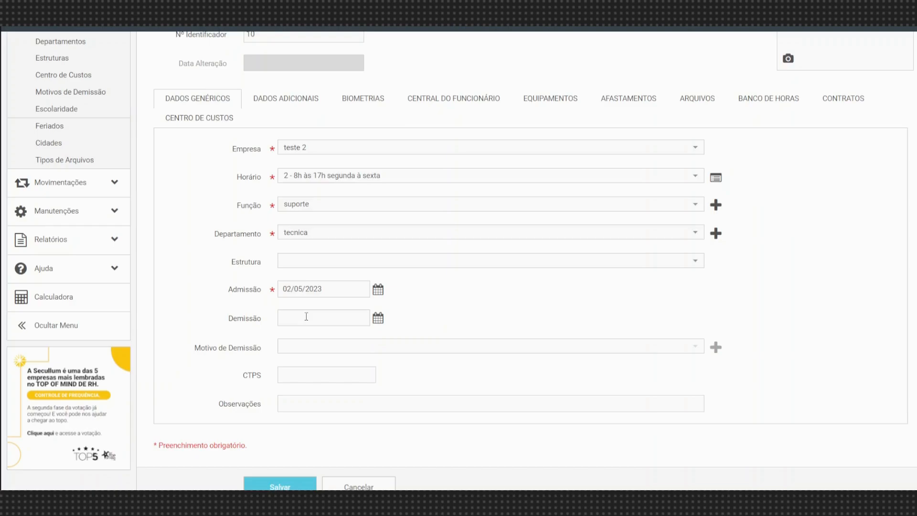
pyautogui.scroll(1, 306, 286)
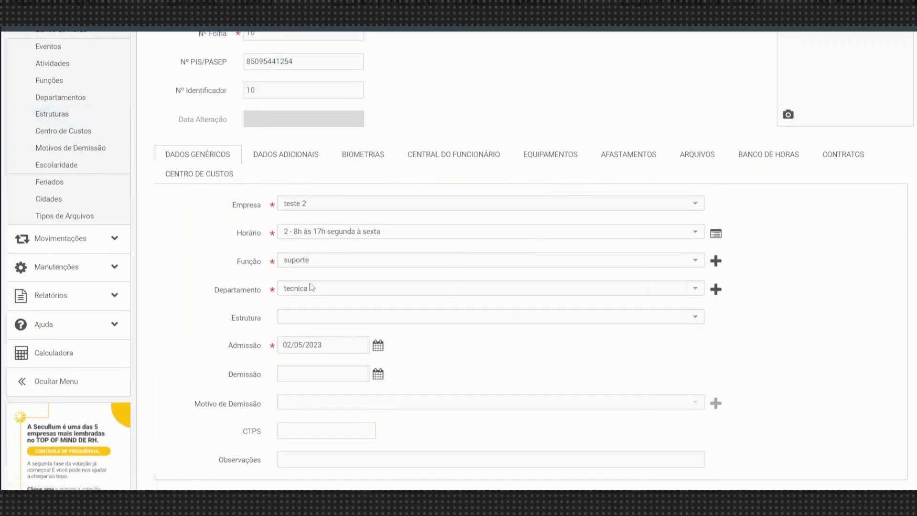
pyautogui.scroll(-2, 311, 286)
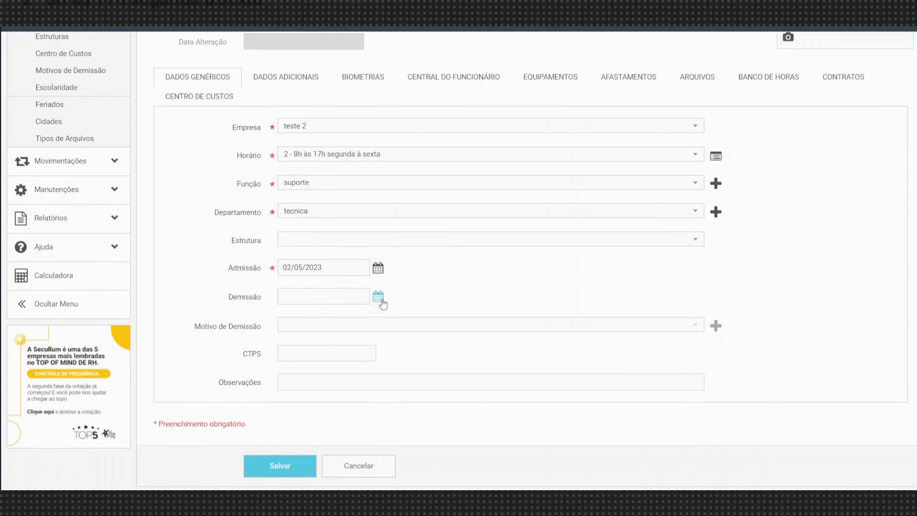
pyautogui.click(378, 296)
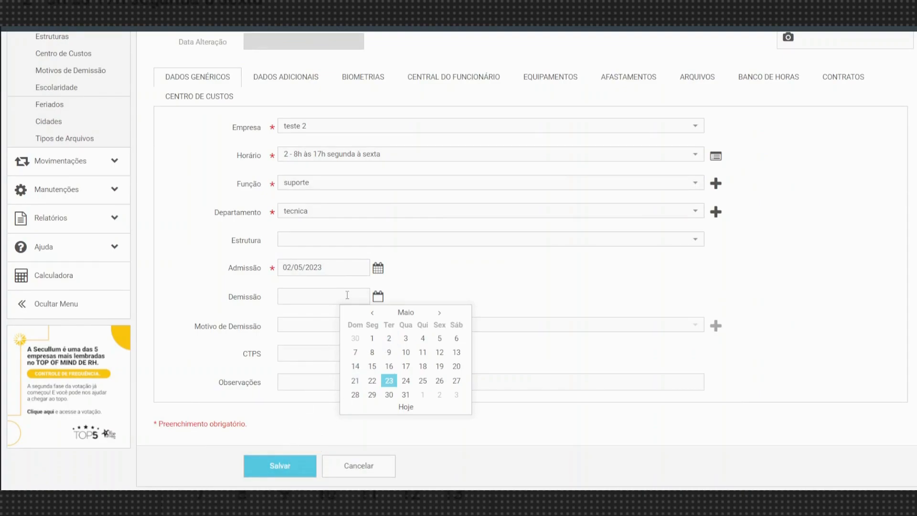
# Set Demissão to 02/05/2023, save teste past the dismissal and limit notices, and reopen it.
pyautogui.click(389, 339)
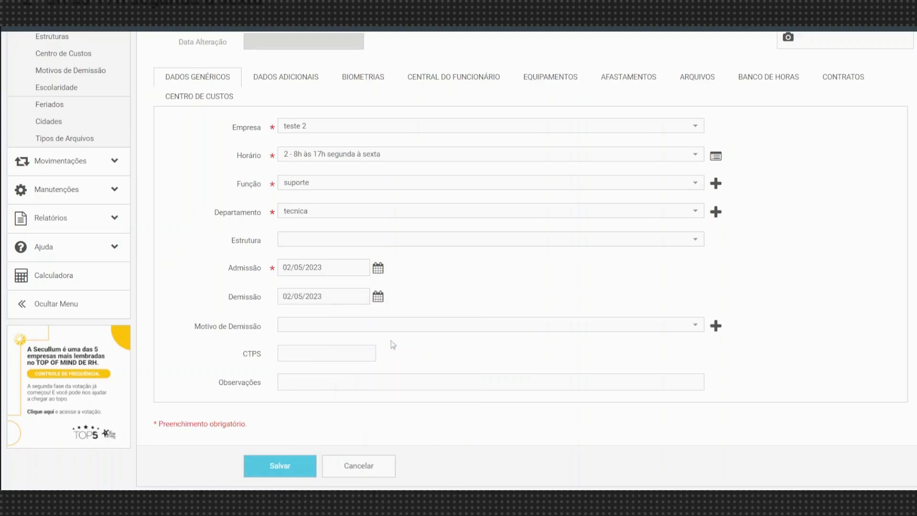
pyautogui.click(277, 479)
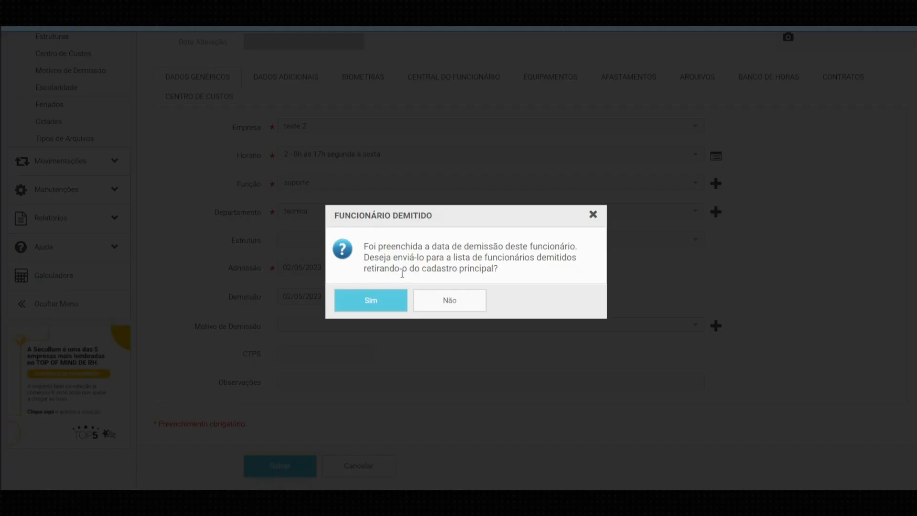
pyautogui.moveTo(362, 248); pyautogui.dragTo(511, 275)
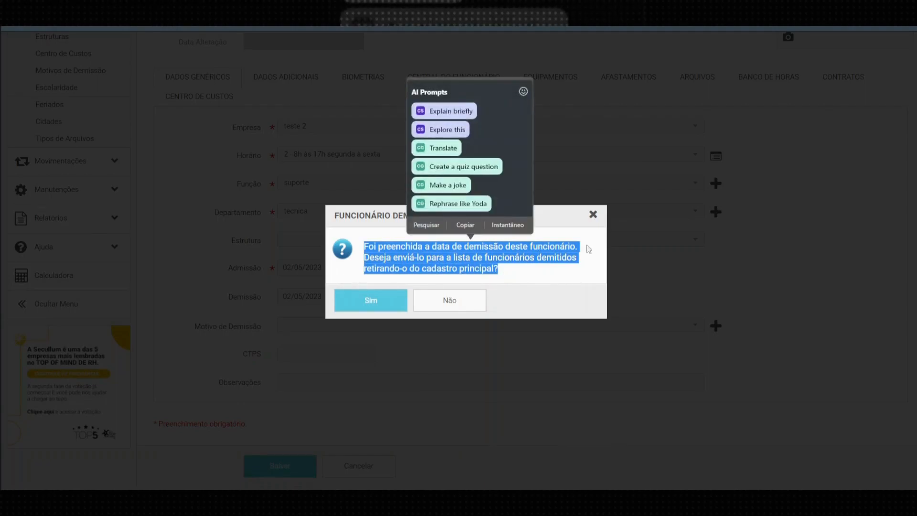
pyautogui.click(593, 218)
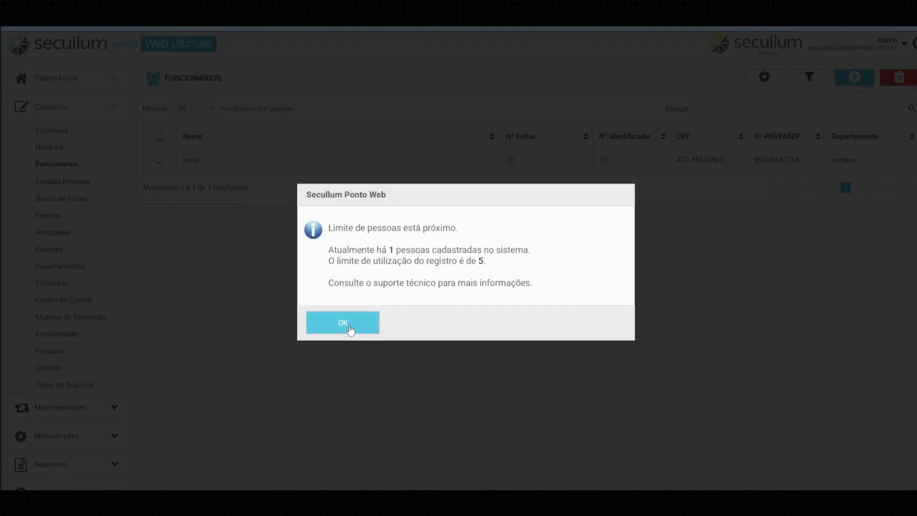
pyautogui.click(342, 321)
pyautogui.click(189, 163)
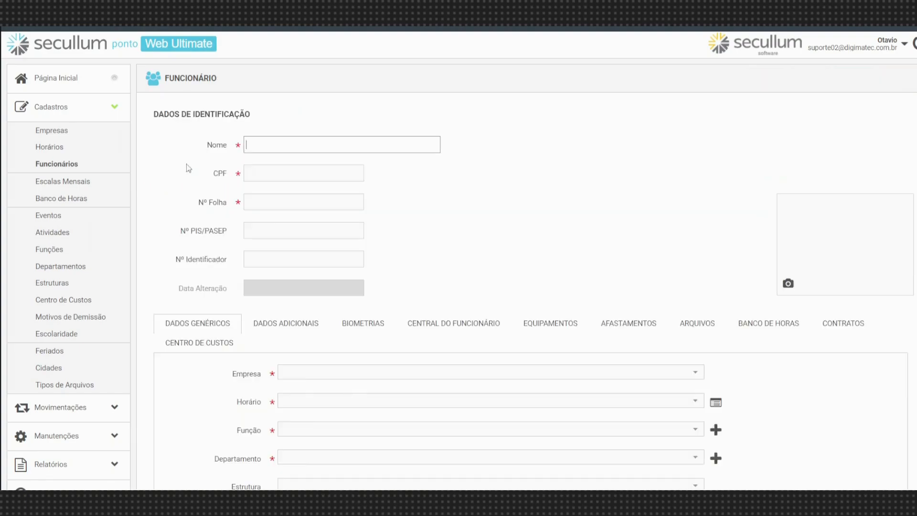
pyautogui.scroll(-5, 293, 349)
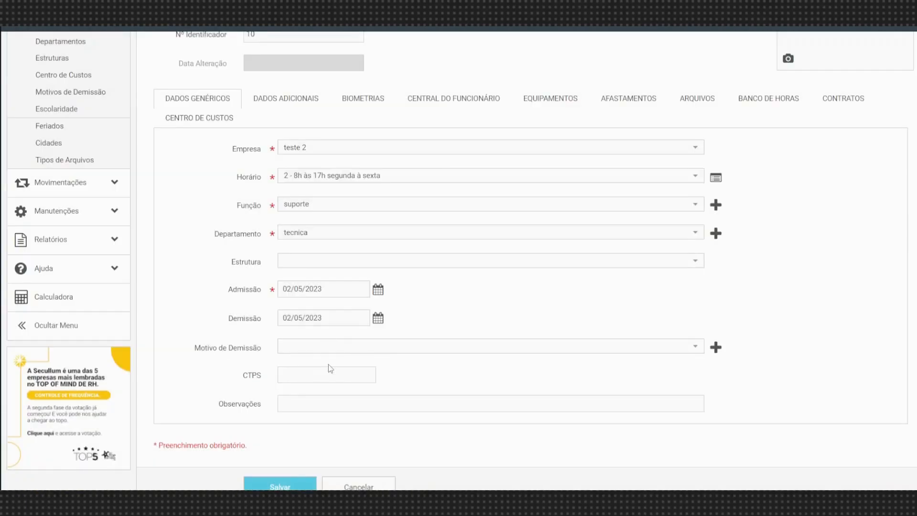
# Erase the mistaken Demissão date, leaving only the 02/05/2023 Admissão date on the form.
pyautogui.click(358, 317)
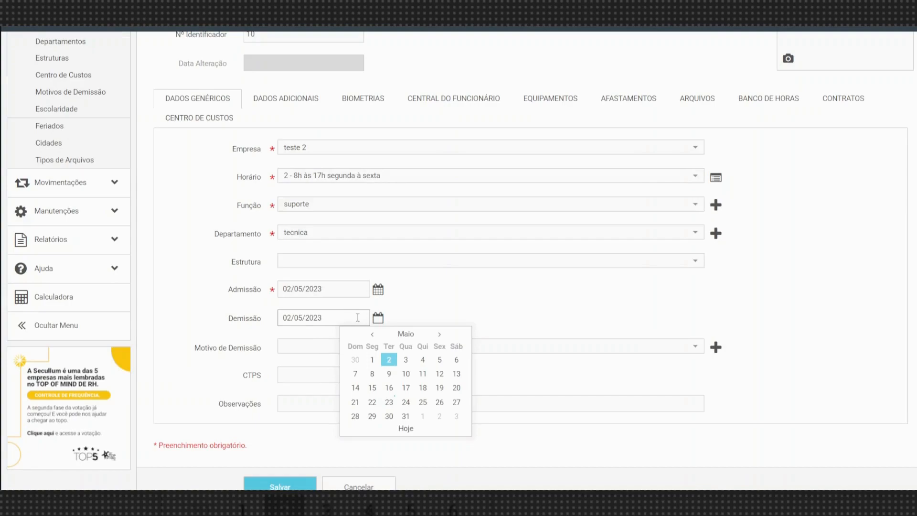
pyautogui.press('BackSpace')
pyautogui.press('BackSpace')
pyautogui.press('BackSpace')
pyautogui.press('BackSpace')
pyautogui.press('BackSpace')
pyautogui.press('BackSpace')
pyautogui.press('BackSpace')
pyautogui.press('BackSpace')
pyautogui.press('BackSpace')
pyautogui.press('BackSpace')
pyautogui.click(433, 294)
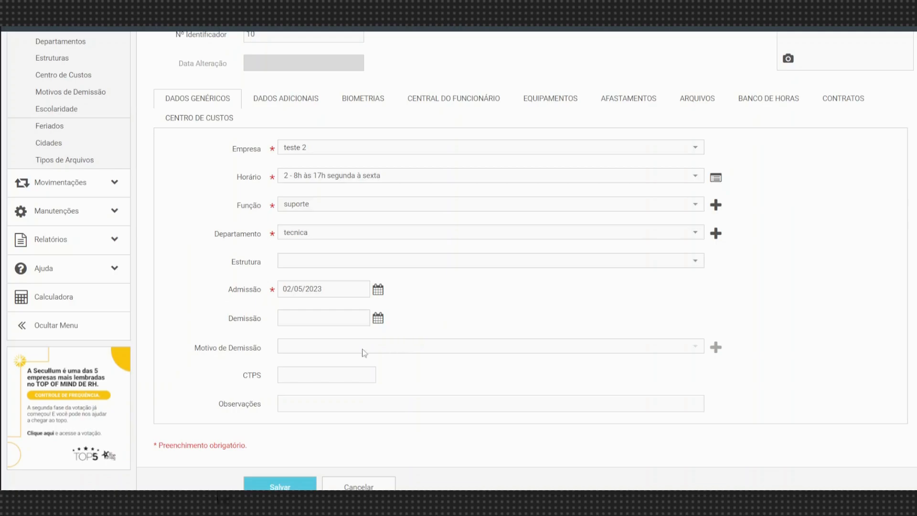
pyautogui.scroll(1, 382, 341)
pyautogui.scroll(-2, 391, 339)
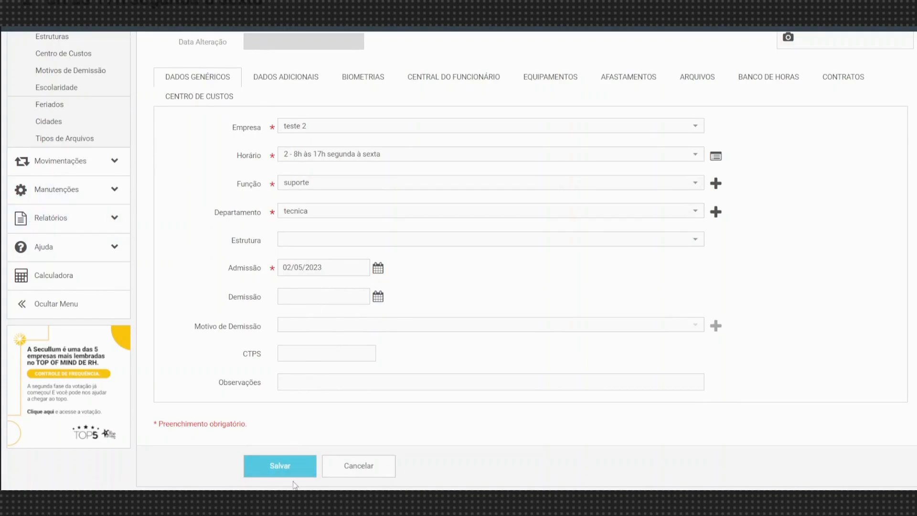
pyautogui.scroll(2, 301, 477)
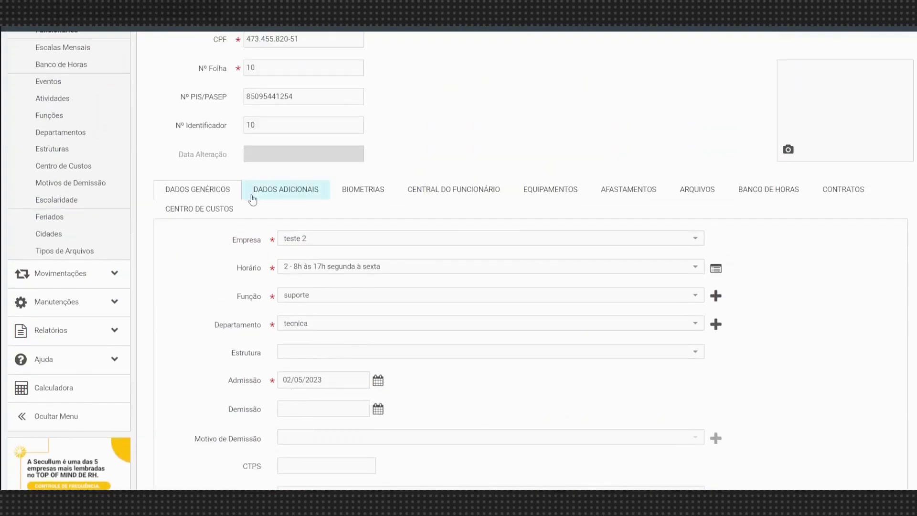
# Check the Email field under DADOS ADICIONAIS, then save employee teste without a dismissal date.
pyautogui.click(270, 195)
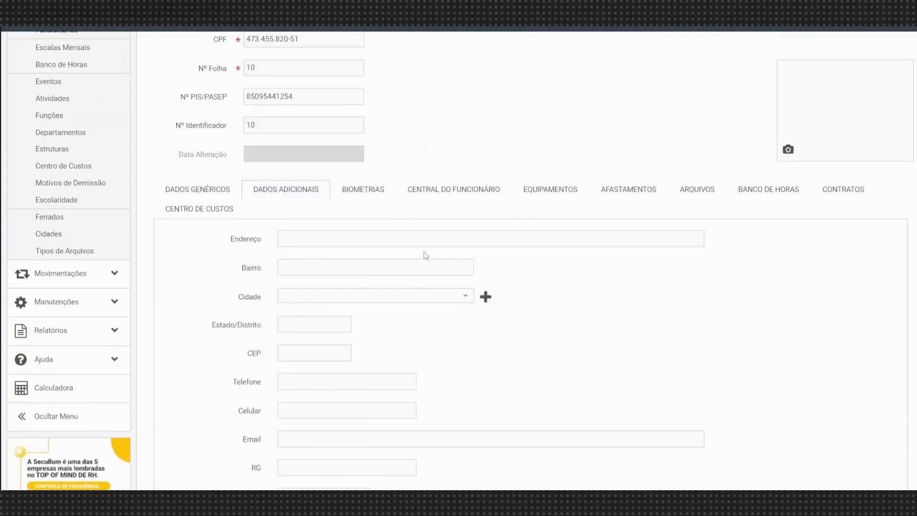
pyautogui.scroll(-4, 423, 251)
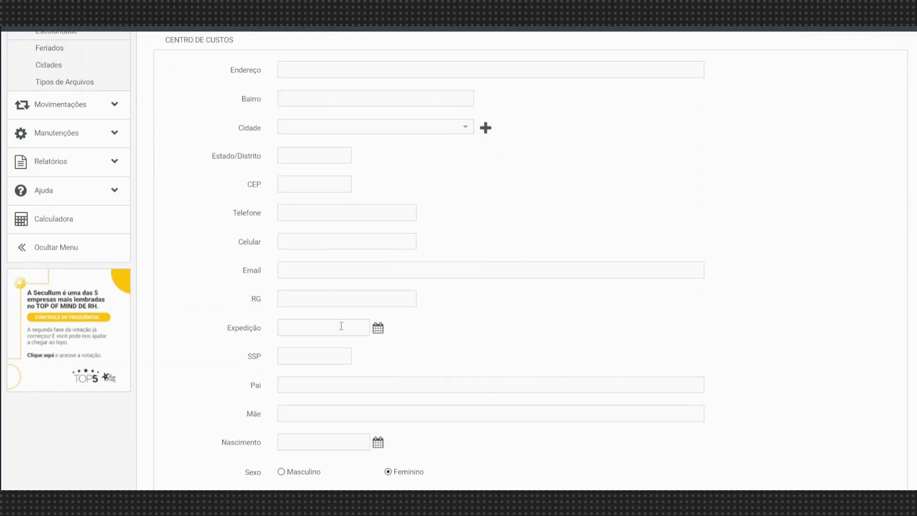
pyautogui.click(325, 268)
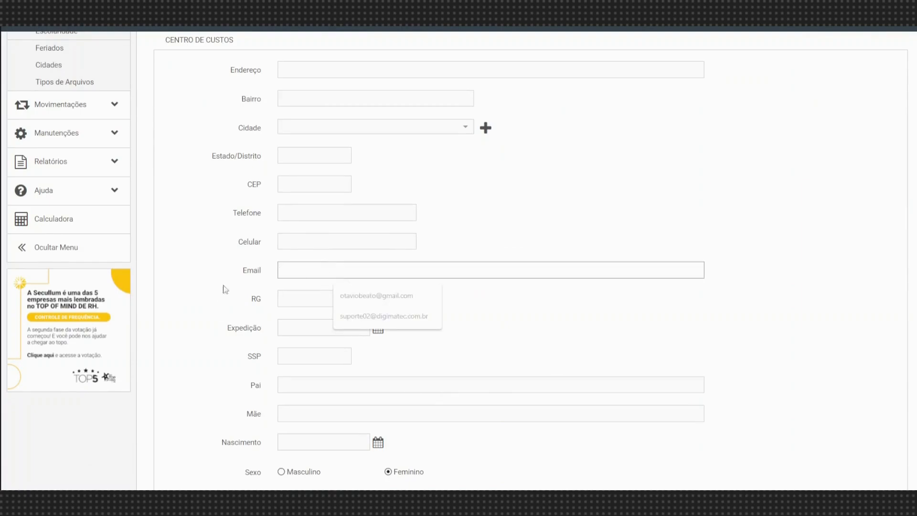
pyautogui.click(263, 278)
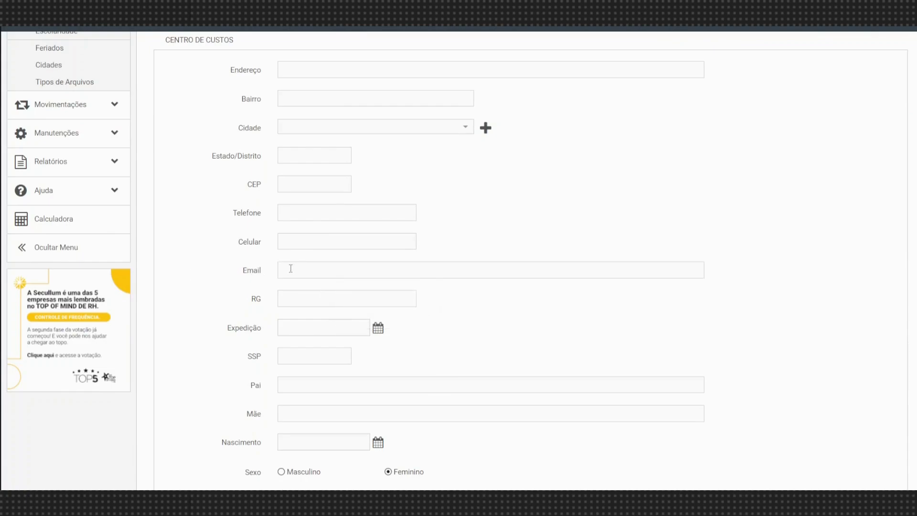
pyautogui.scroll(3, 487, 334)
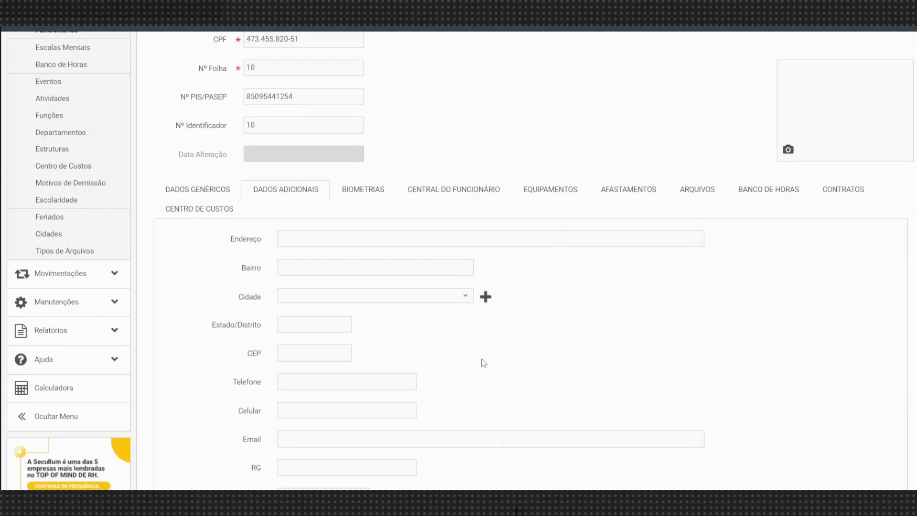
pyautogui.scroll(-1, 473, 368)
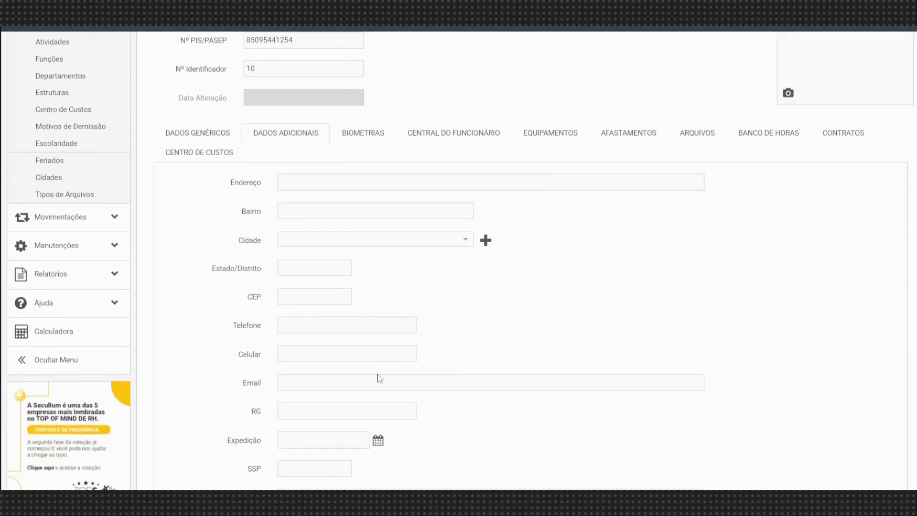
pyautogui.click(290, 384)
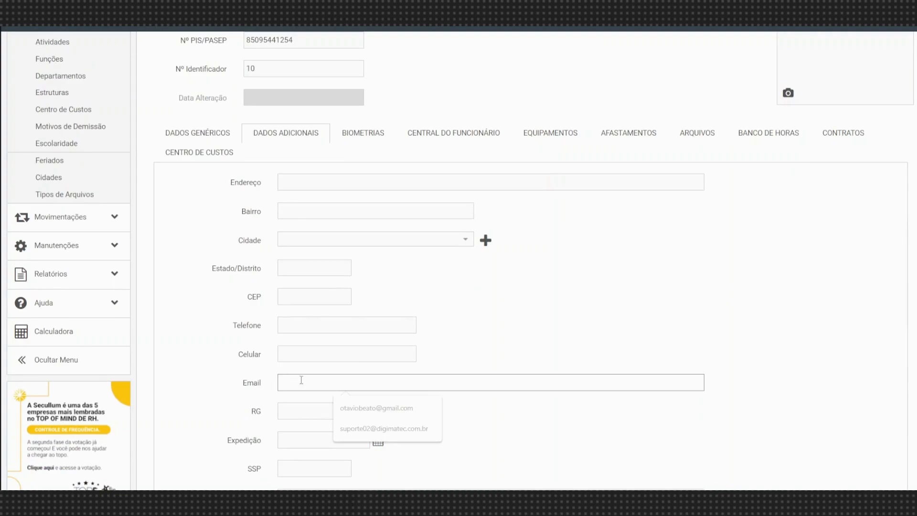
pyautogui.scroll(-5, 320, 377)
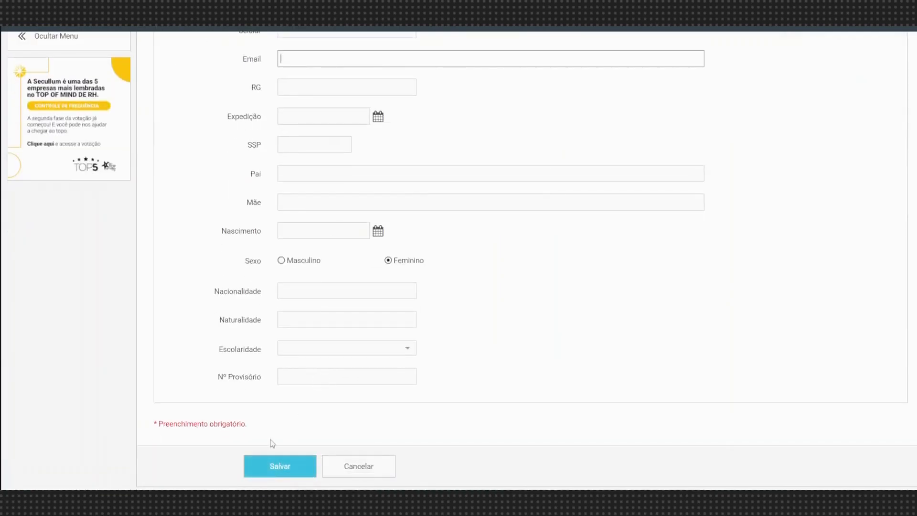
pyautogui.click(283, 472)
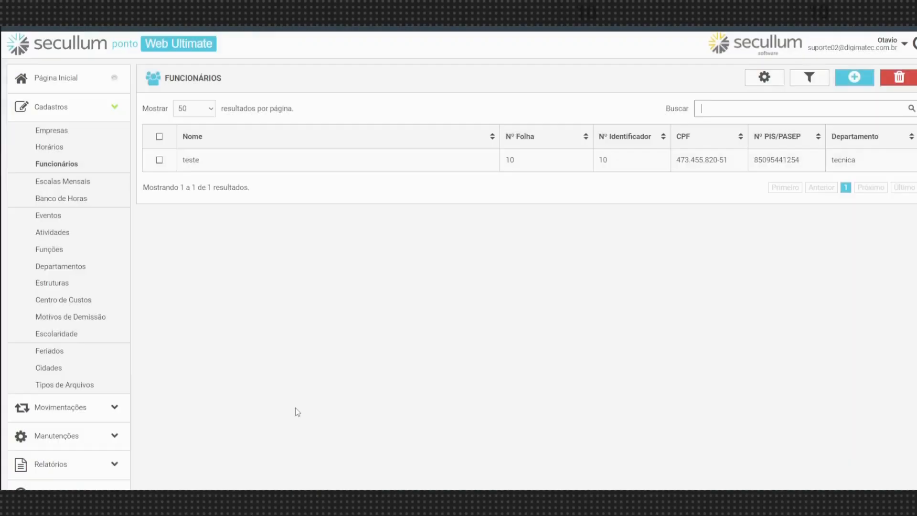